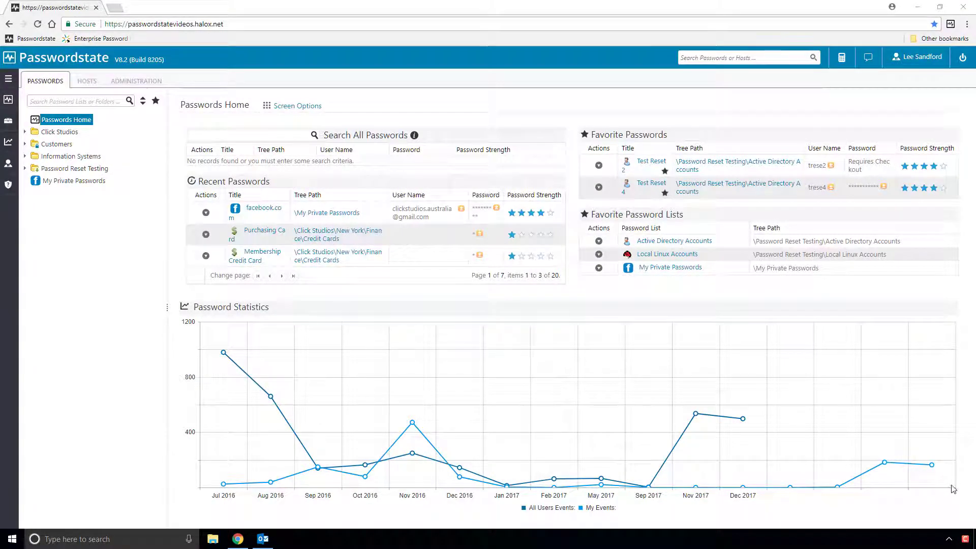
Filter all host records by host name 'win1' to show the win10work machines, then return to Passwords.
{"action": "left_click", "coordinate": [88, 84]}
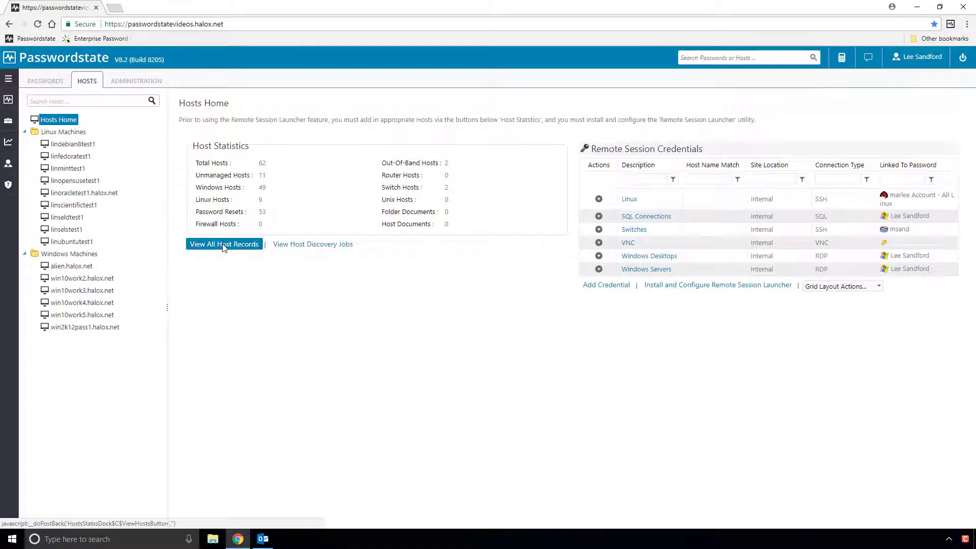
{"action": "left_click", "coordinate": [224, 244]}
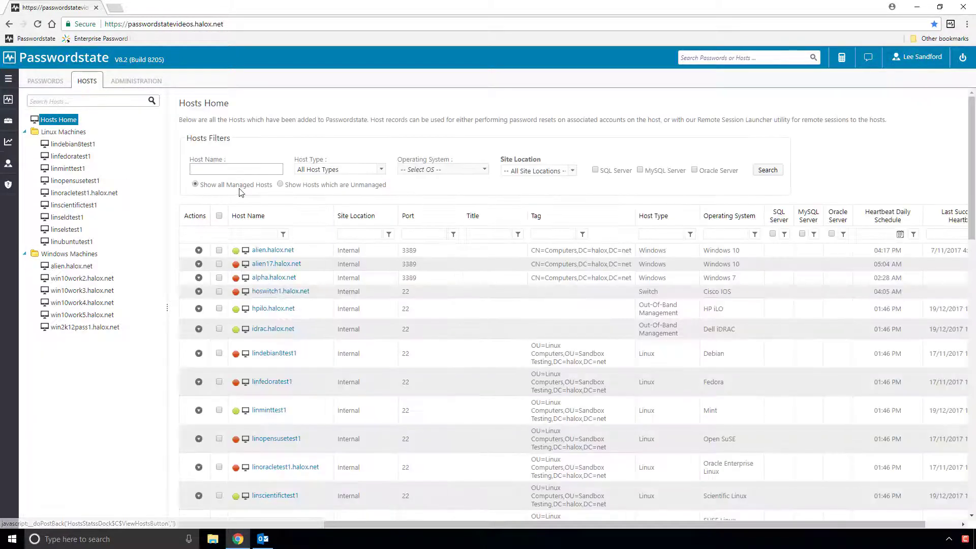
{"action": "type", "text": "win10w"}
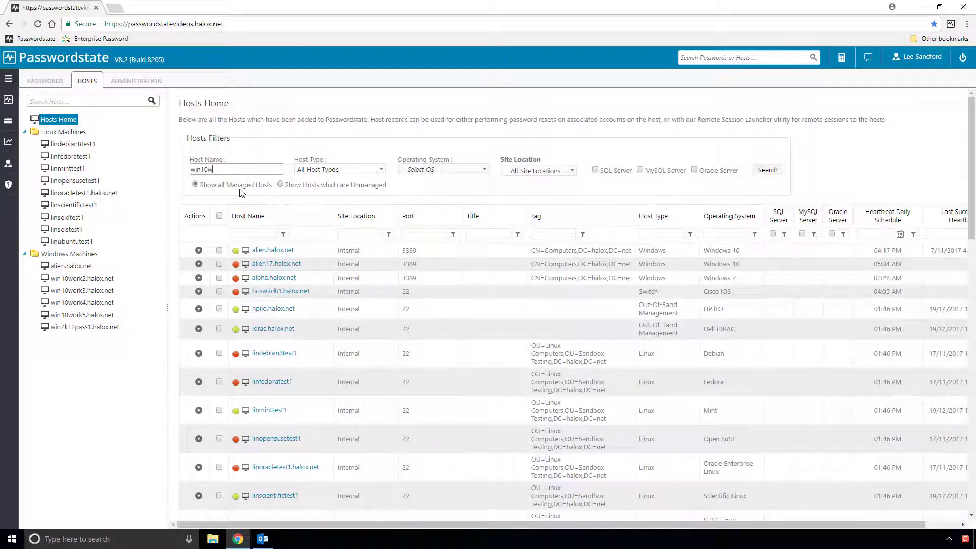
{"action": "key", "text": "Return"}
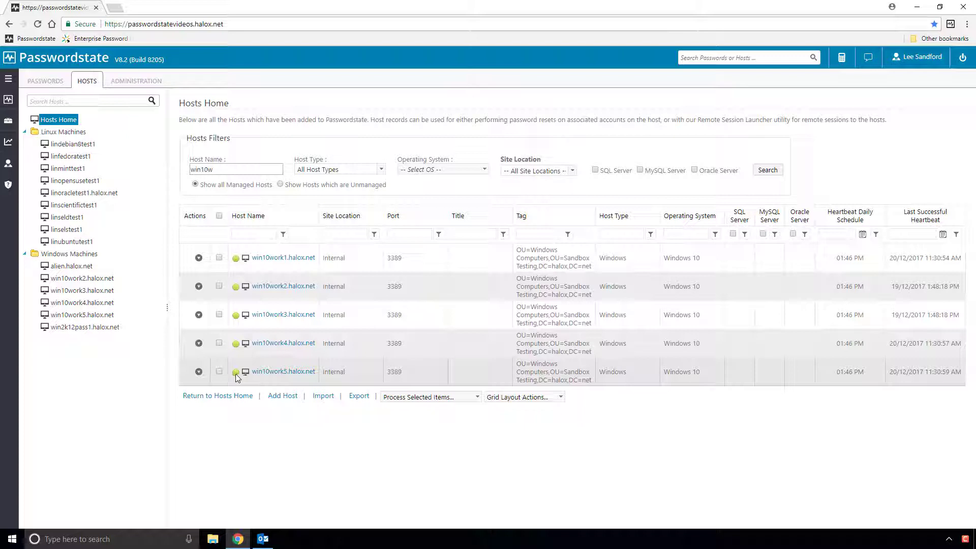
{"action": "left_click", "coordinate": [47, 87]}
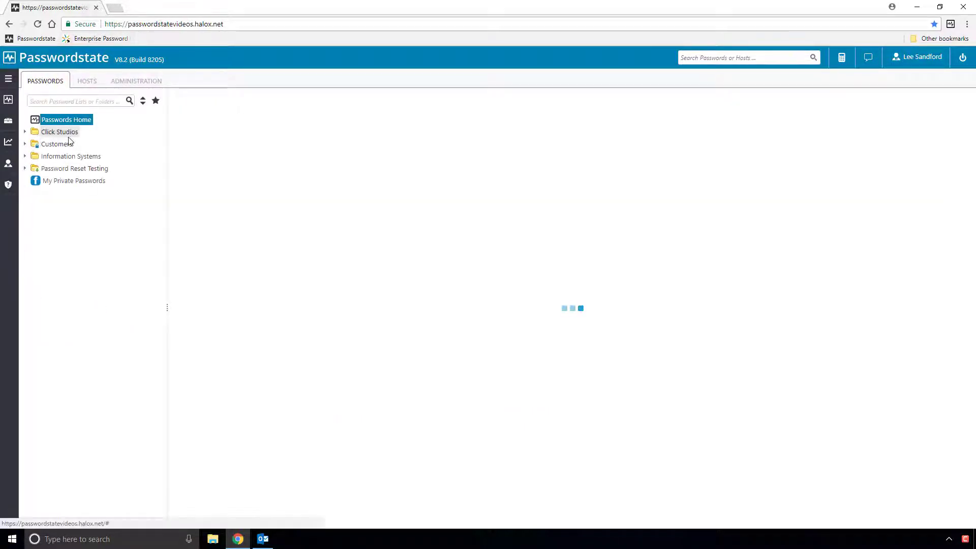
Create shared list 'Windows 10 Local Admin Accounts' under Passwords Home with windows.gif image and password resets enabled.
{"action": "right_click", "coordinate": [63, 121]}
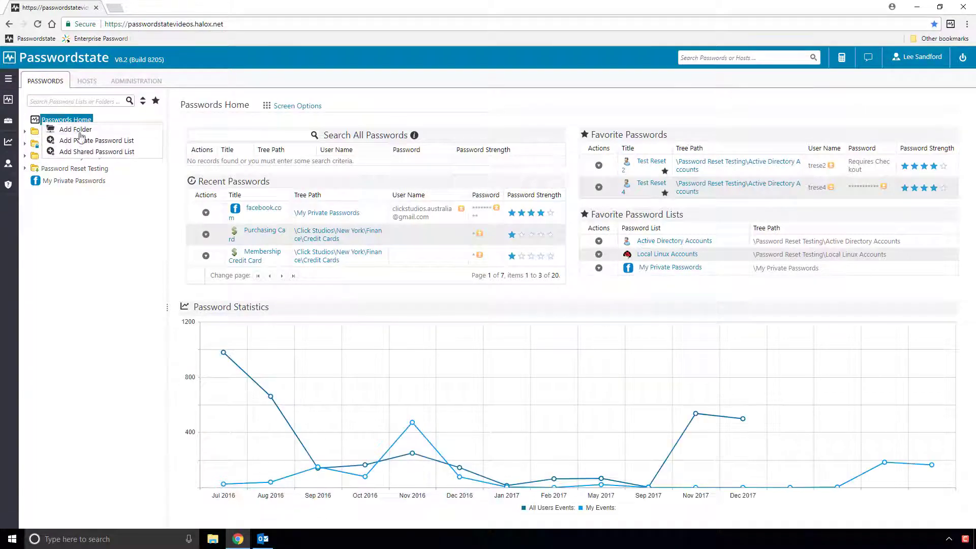
{"action": "left_click", "coordinate": [81, 149]}
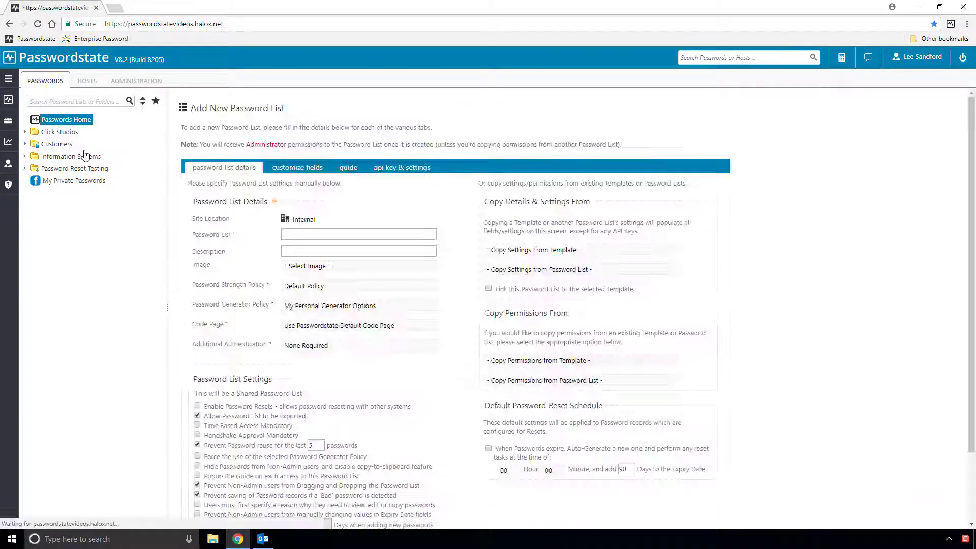
{"action": "type", "text": "Win"}
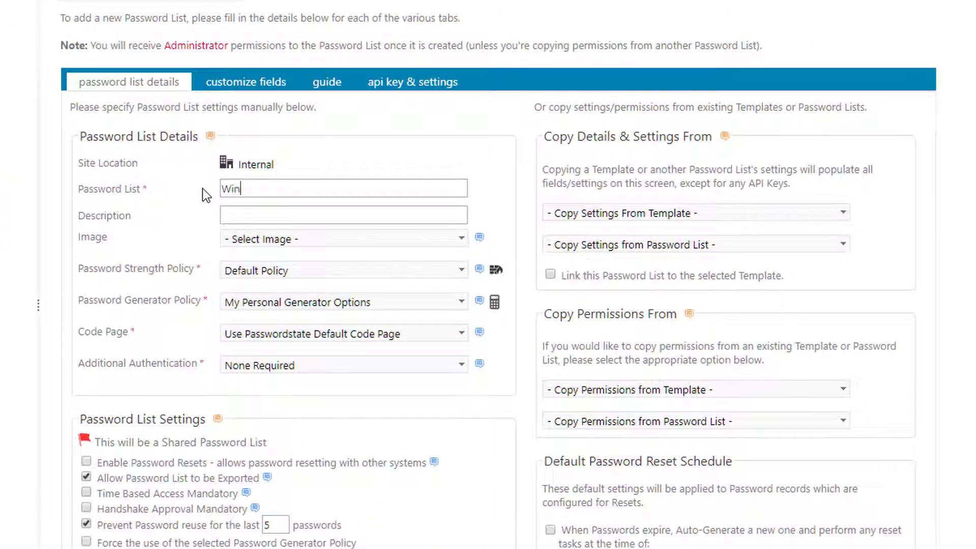
{"action": "type", "text": "dows 10 Local Admin Accounts"}
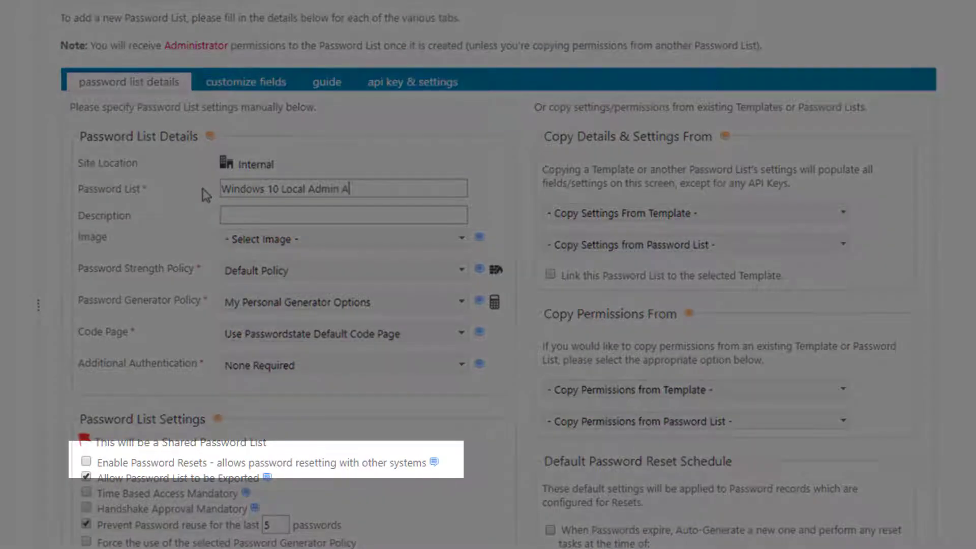
{"action": "left_click", "coordinate": [298, 239]}
{"action": "scroll", "coordinate": [337, 384], "scroll_direction": "down", "scroll_amount": 5}
{"action": "scroll", "coordinate": [330, 381], "scroll_direction": "down", "scroll_amount": 6}
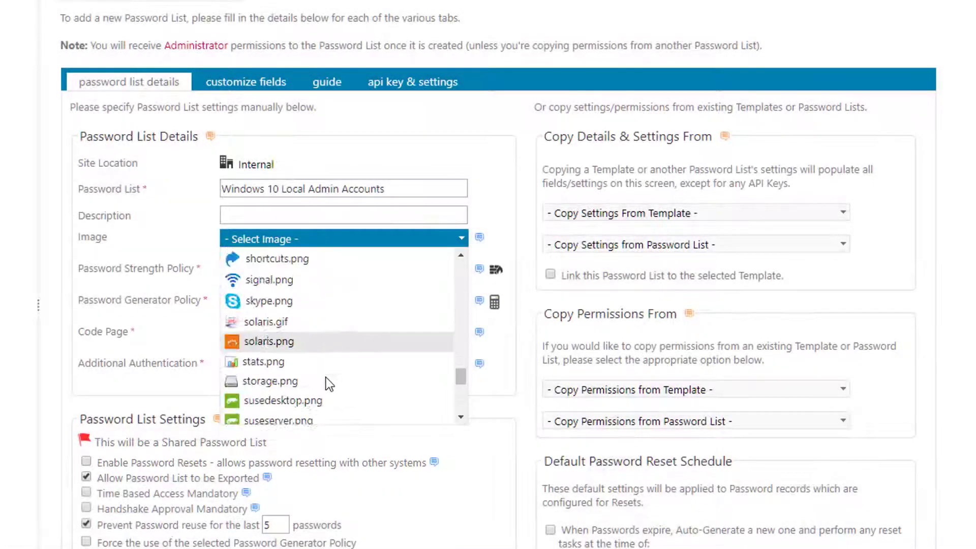
{"action": "left_click", "coordinate": [300, 392]}
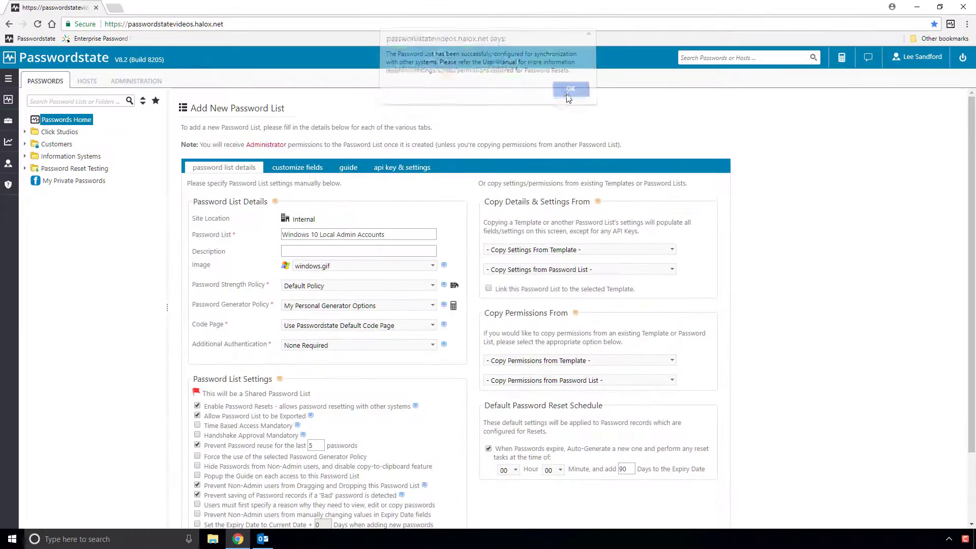
{"action": "left_click", "coordinate": [310, 170]}
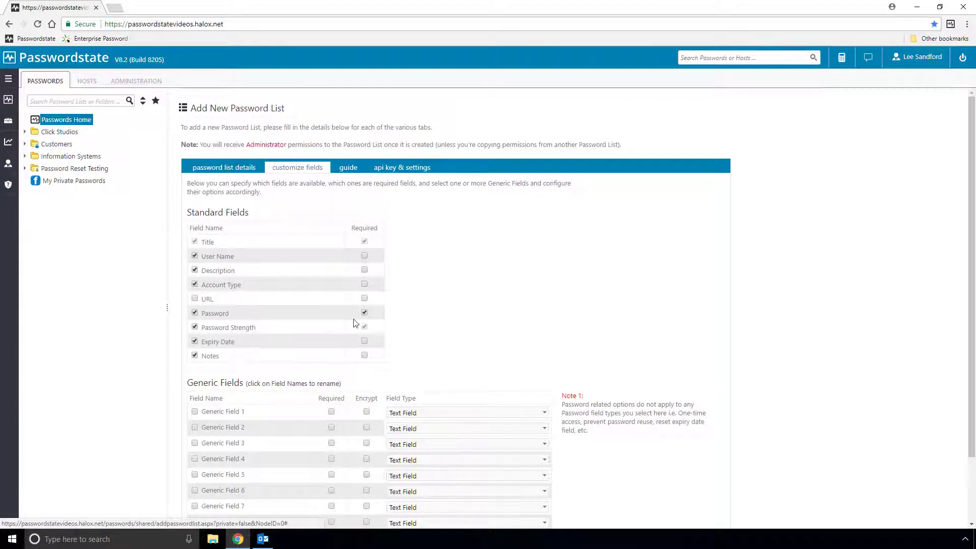
{"action": "scroll", "coordinate": [414, 338], "scroll_direction": "down", "scroll_amount": 3}
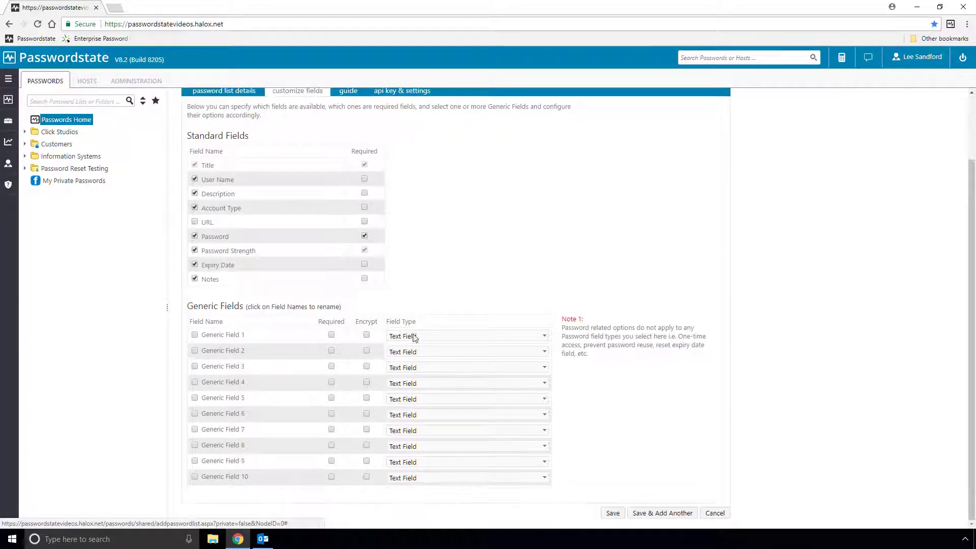
{"action": "left_click", "coordinate": [613, 513]}
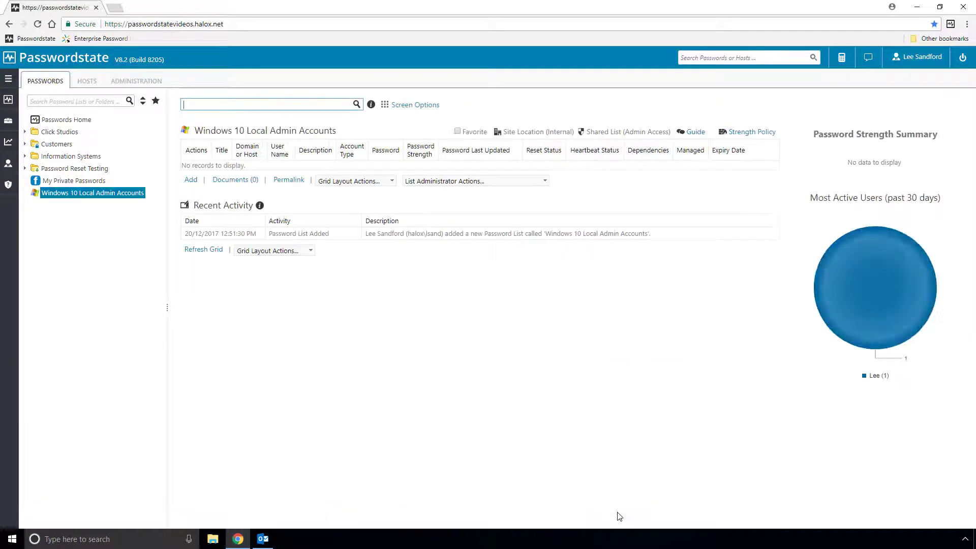
Add privileged credential 'A Windows Account' with a domain user name, Active Directory type and its password.
{"action": "left_click", "coordinate": [152, 84]}
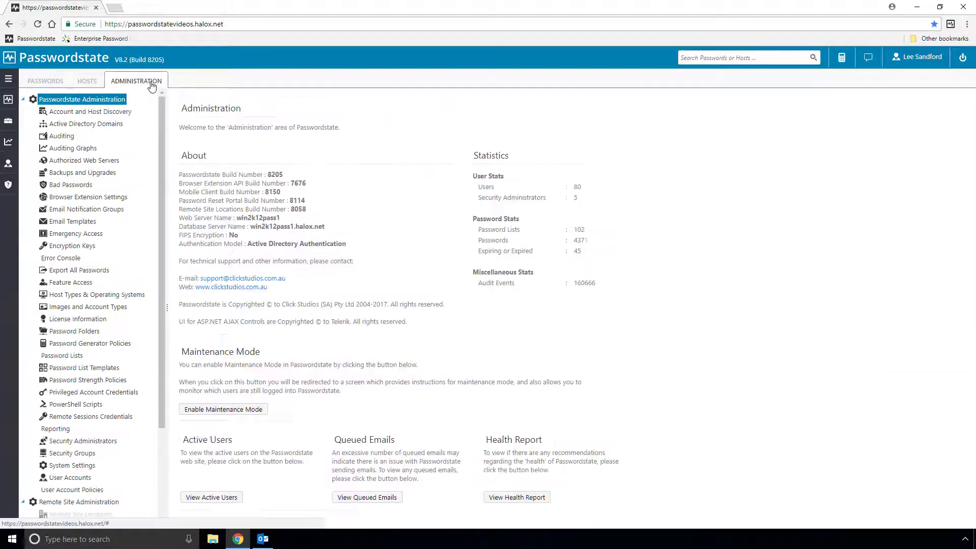
{"action": "left_click", "coordinate": [88, 392]}
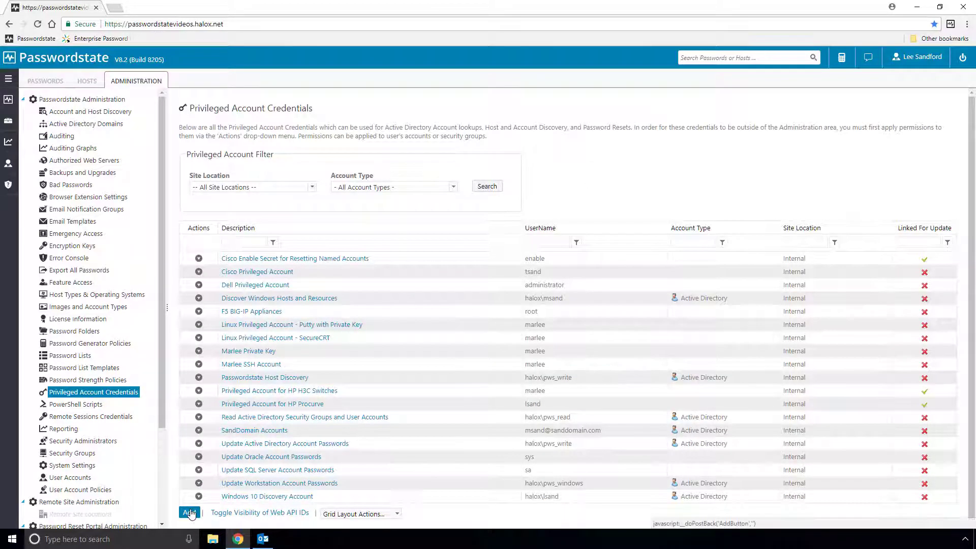
{"action": "left_click", "coordinate": [189, 513]}
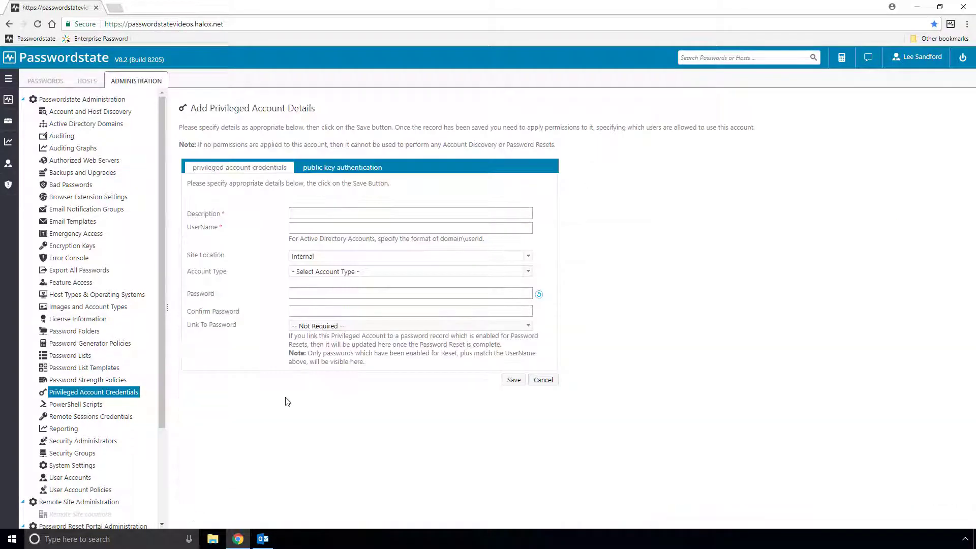
{"action": "type", "text": "A Windows Account"}
{"action": "left_click", "coordinate": [309, 229]}
{"action": "key", "text": "Tab"}
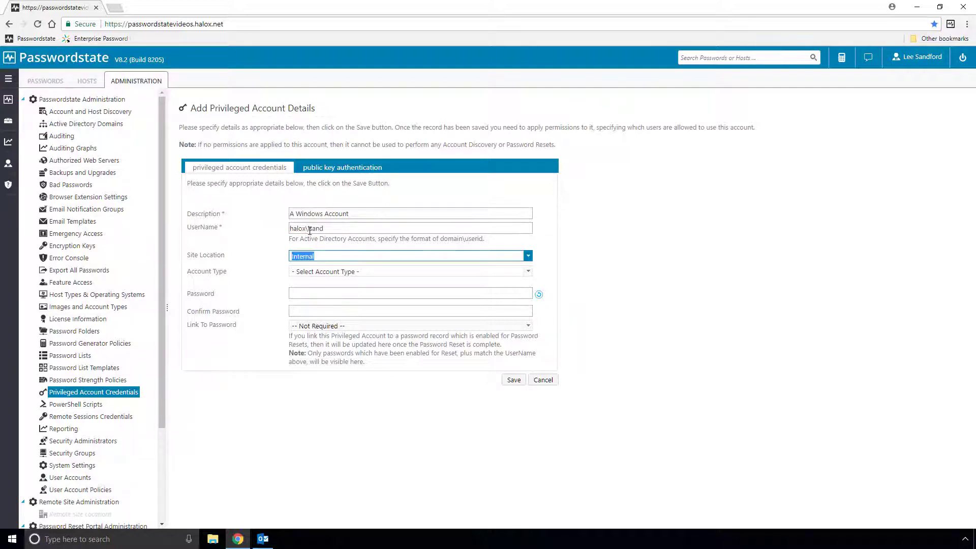
{"action": "left_click", "coordinate": [381, 273]}
{"action": "left_click", "coordinate": [336, 291]}
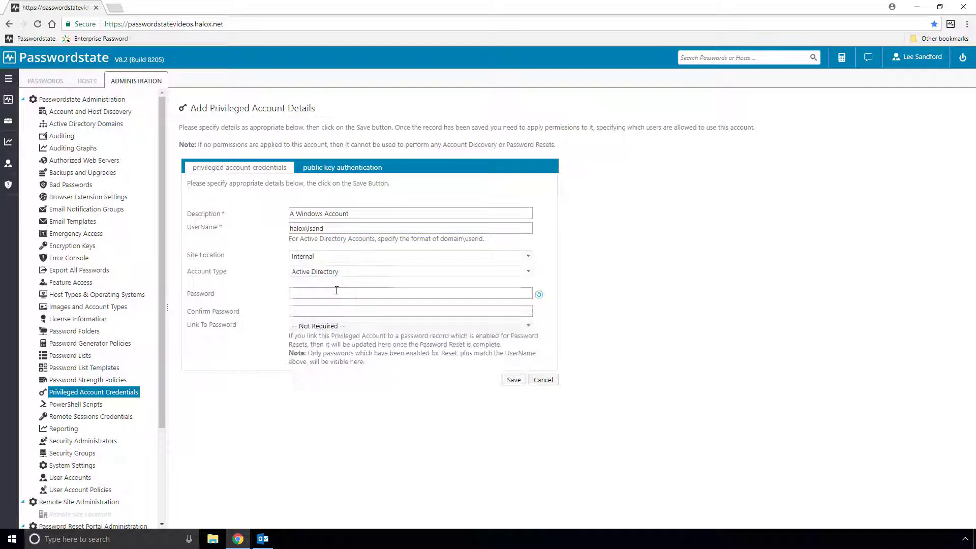
{"action": "left_click", "coordinate": [337, 289]}
{"action": "type", "text": "password"}
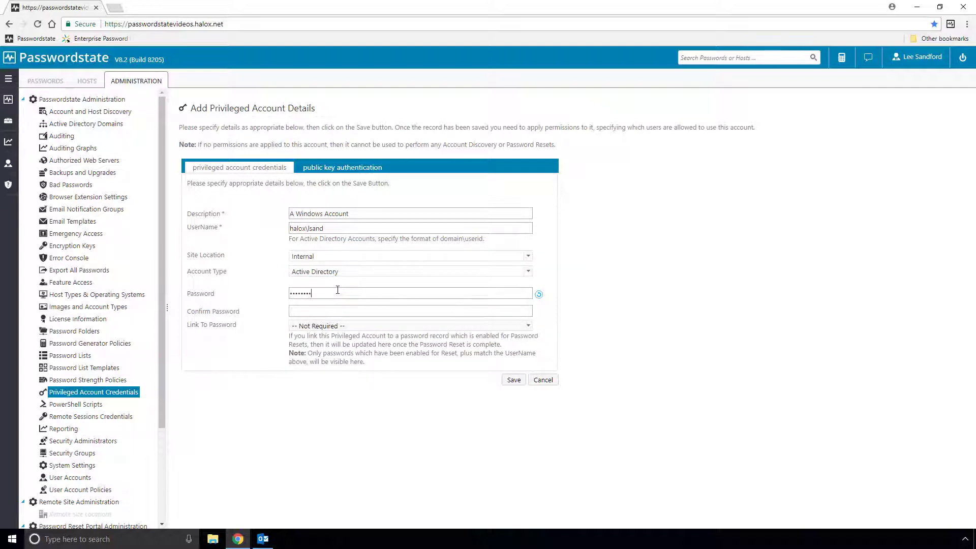
{"action": "type", "text": "password"}
{"action": "left_click", "coordinate": [514, 380]}
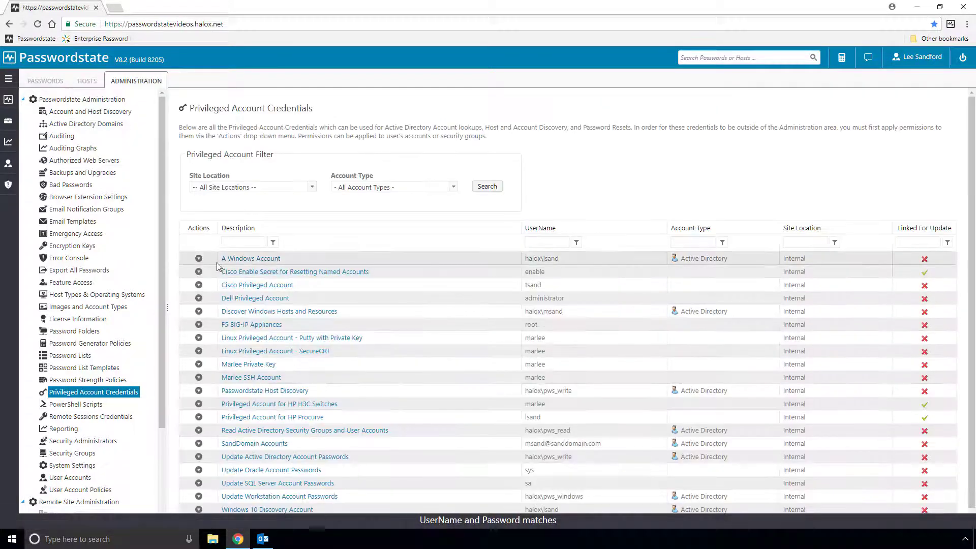
Review the permissions on A Windows Account, then return to the Windows 10 password list.
{"action": "left_click", "coordinate": [202, 261]}
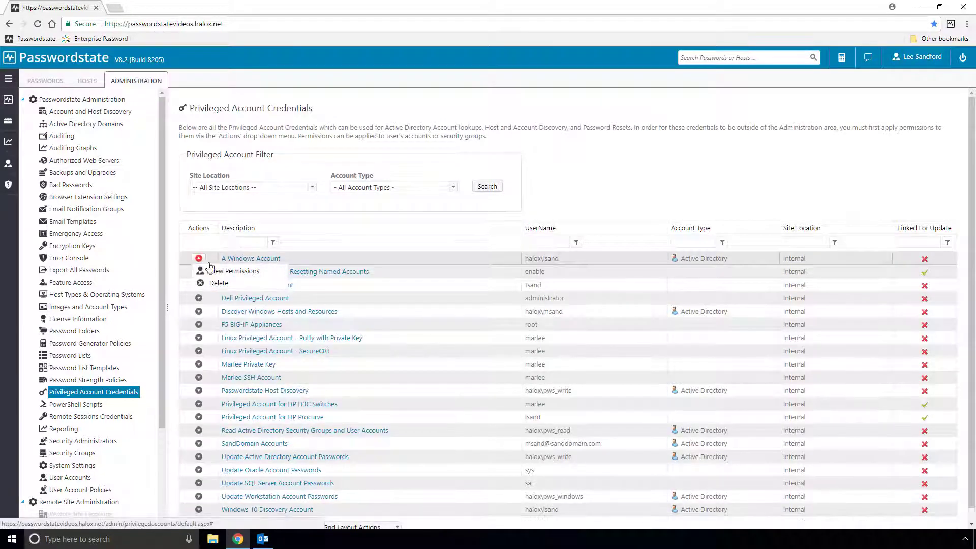
{"action": "left_click", "coordinate": [238, 271]}
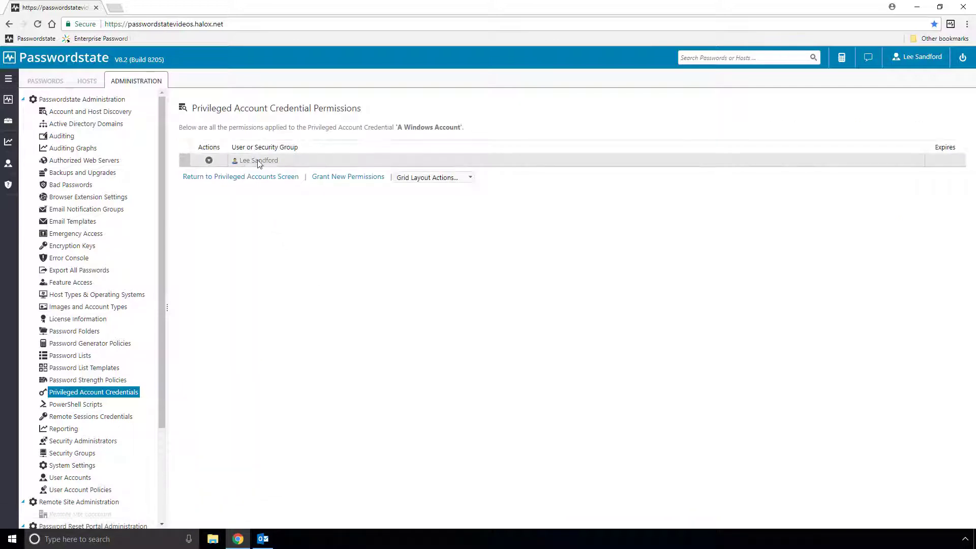
{"action": "left_click", "coordinate": [261, 177]}
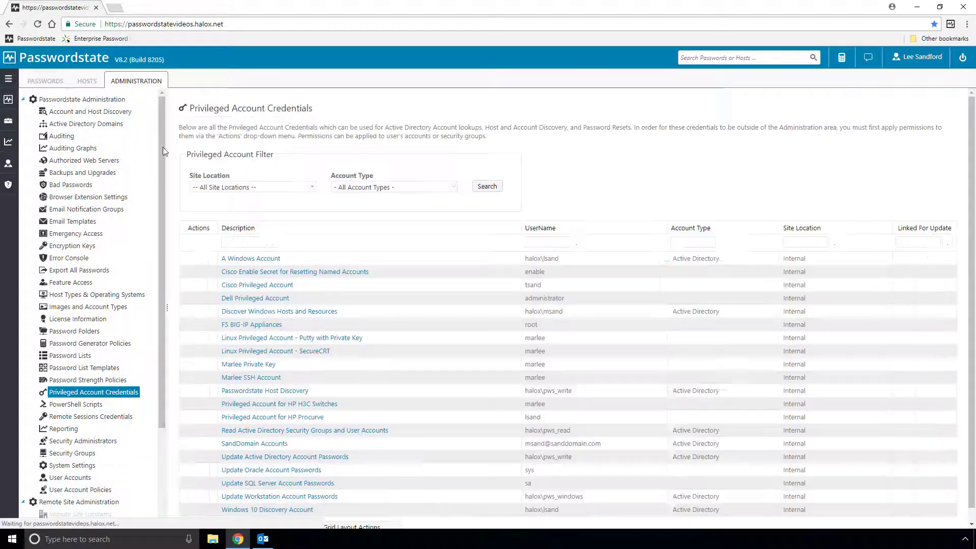
{"action": "left_click", "coordinate": [46, 81]}
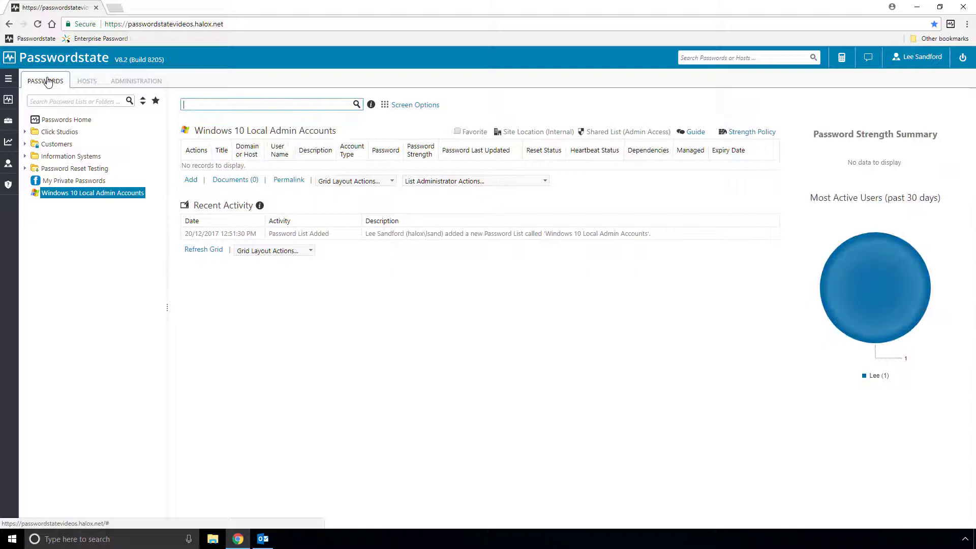
Add a Windows Local Admin Accounts discovery job named 'Windows 10 Local Admin Account Discovery', reusing the name as description.
{"action": "mouse_move", "coordinate": [8, 121]}
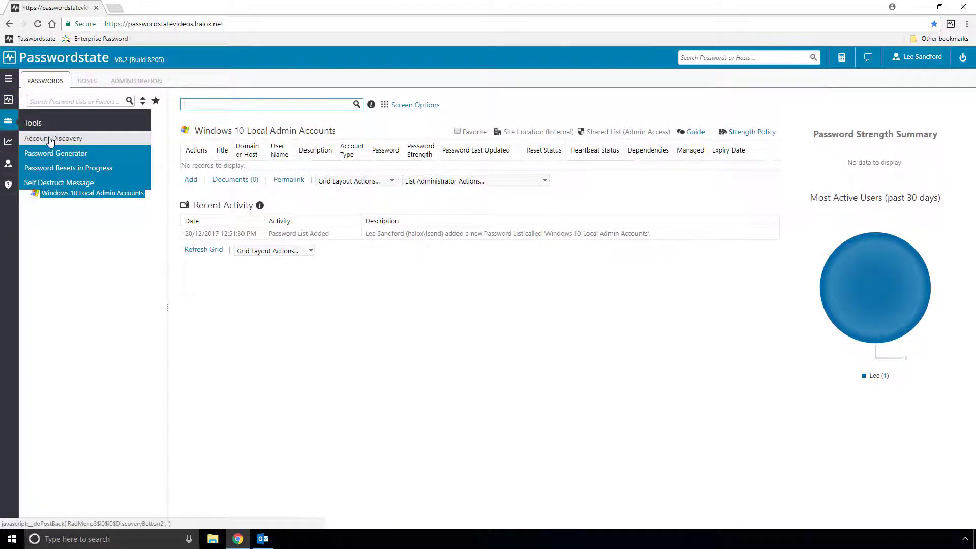
{"action": "left_click", "coordinate": [51, 138]}
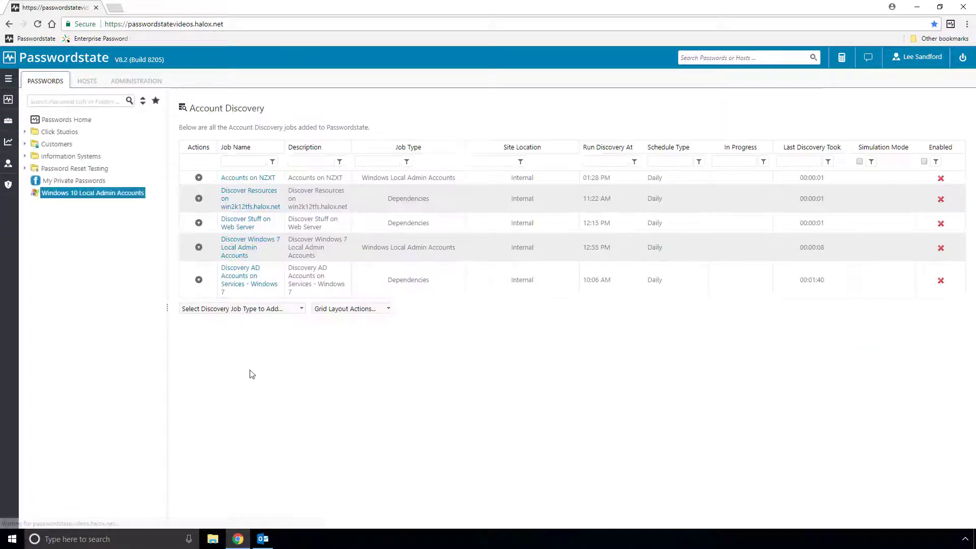
{"action": "left_click", "coordinate": [285, 309]}
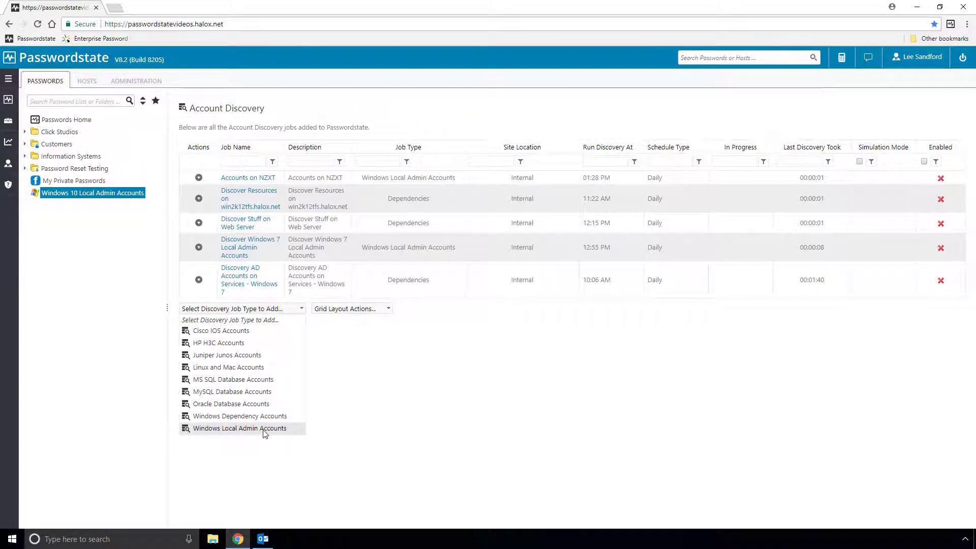
{"action": "left_click", "coordinate": [288, 431]}
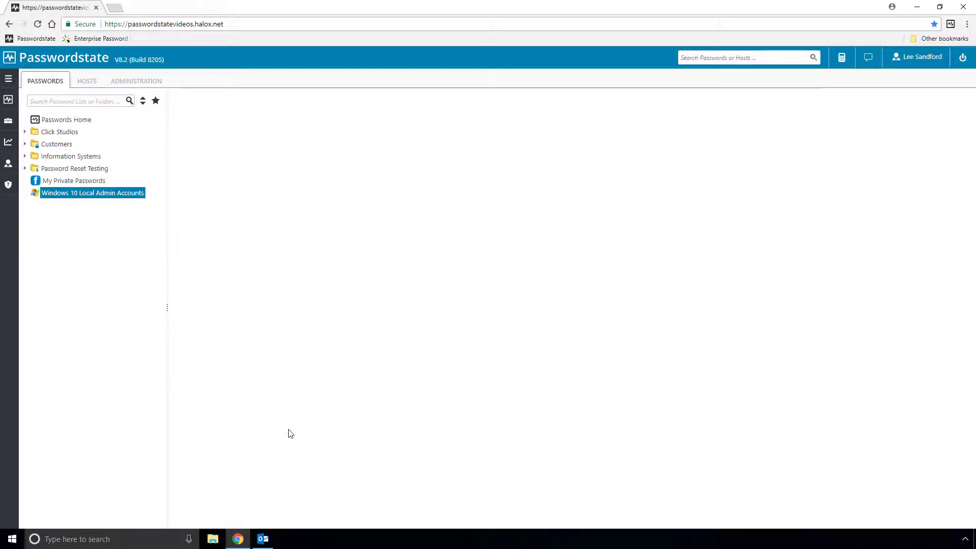
{"action": "type", "text": "Windows 10 Loca"}
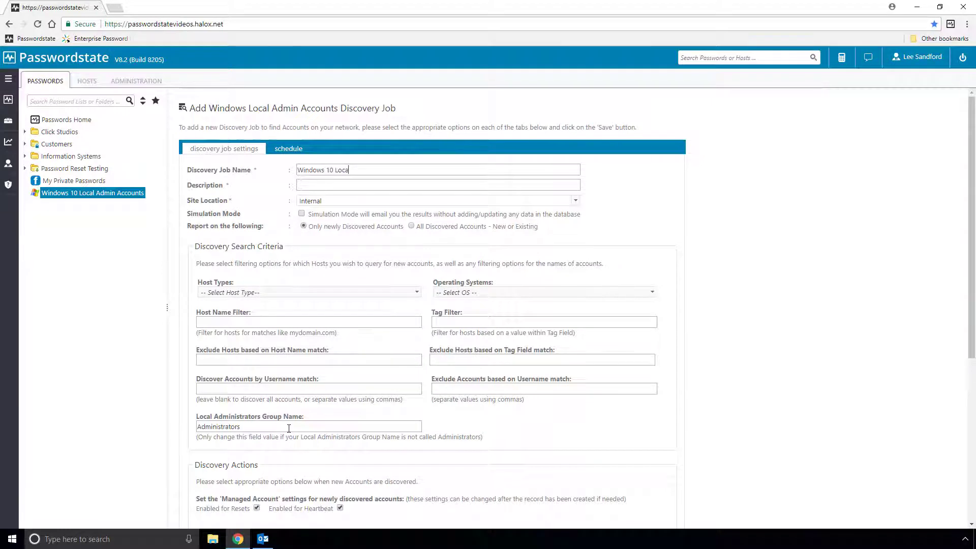
{"action": "type", "text": "l Admin Account Discovery"}
{"action": "key", "text": "ctrl+a"}
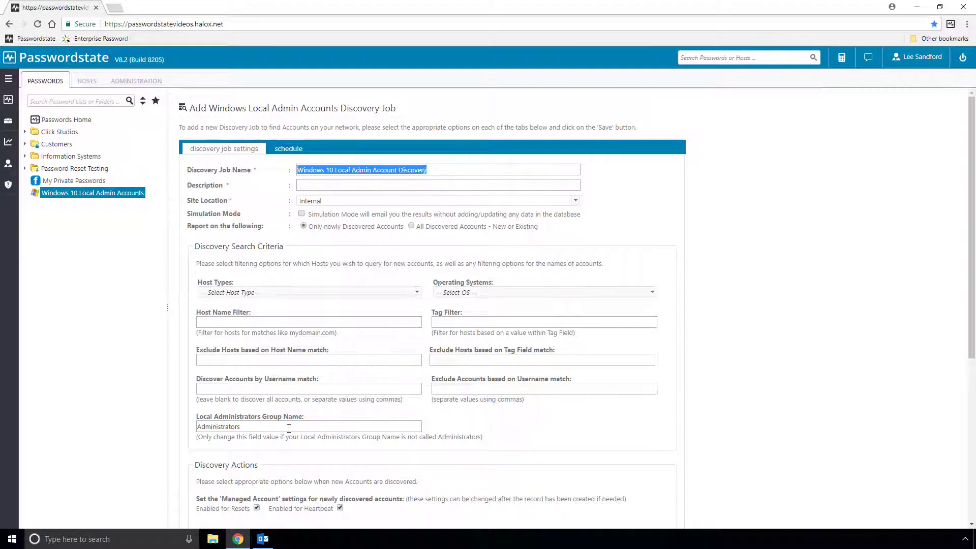
{"action": "key", "text": "ctrl+c"}
{"action": "left_click", "coordinate": [345, 186]}
{"action": "key", "text": "ctrl+v"}
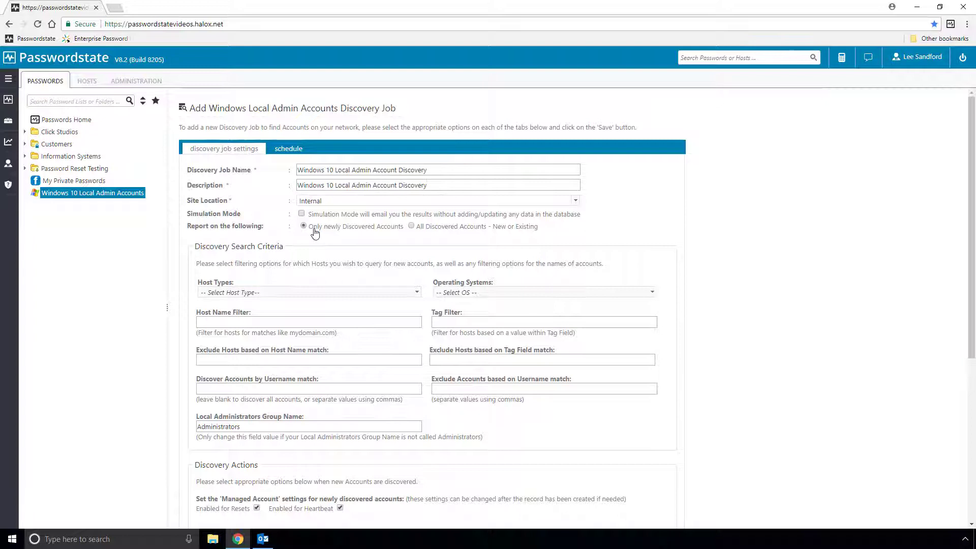
Limit the job to Windows hosts on Windows 10 named 'win10work', excluding username 'administrator'.
{"action": "left_click", "coordinate": [282, 291]}
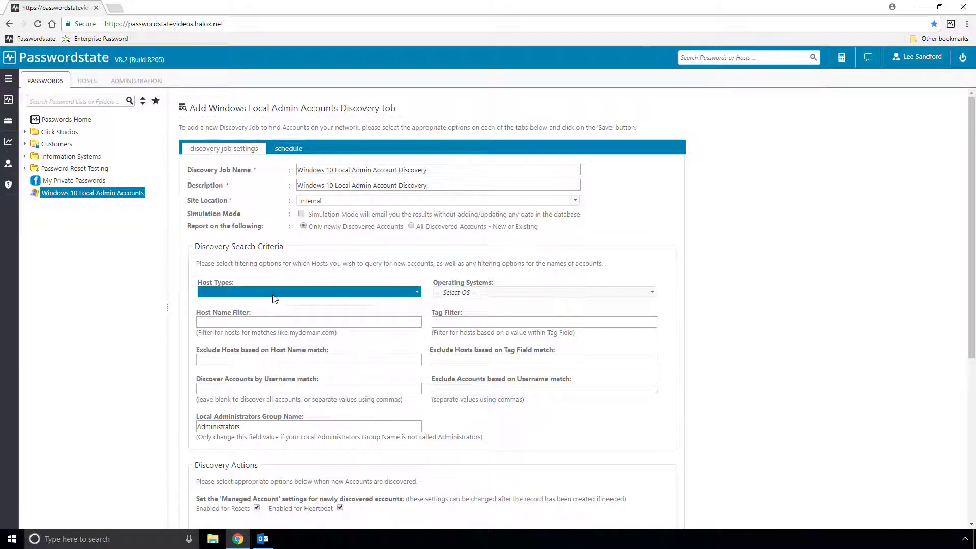
{"action": "left_click", "coordinate": [207, 304]}
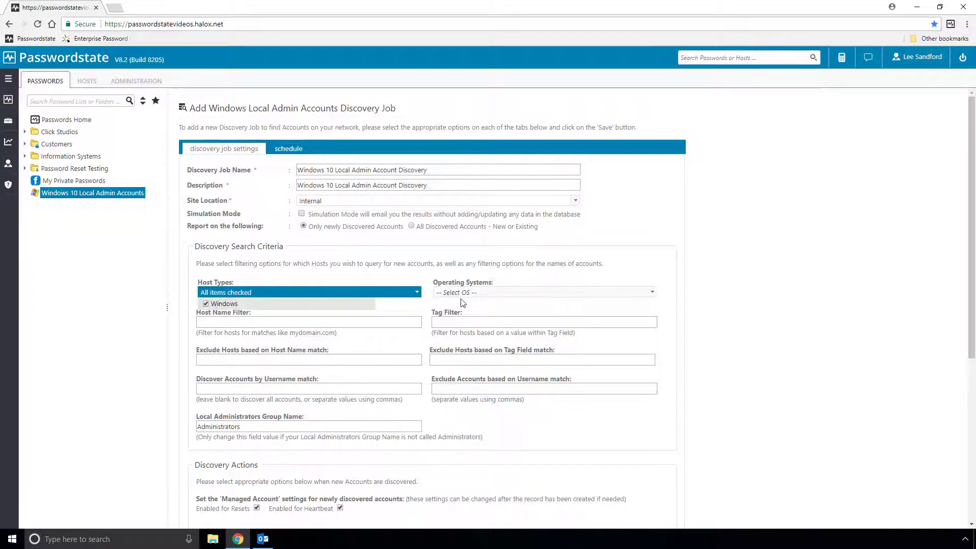
{"action": "left_click", "coordinate": [489, 312]}
{"action": "left_click", "coordinate": [511, 294]}
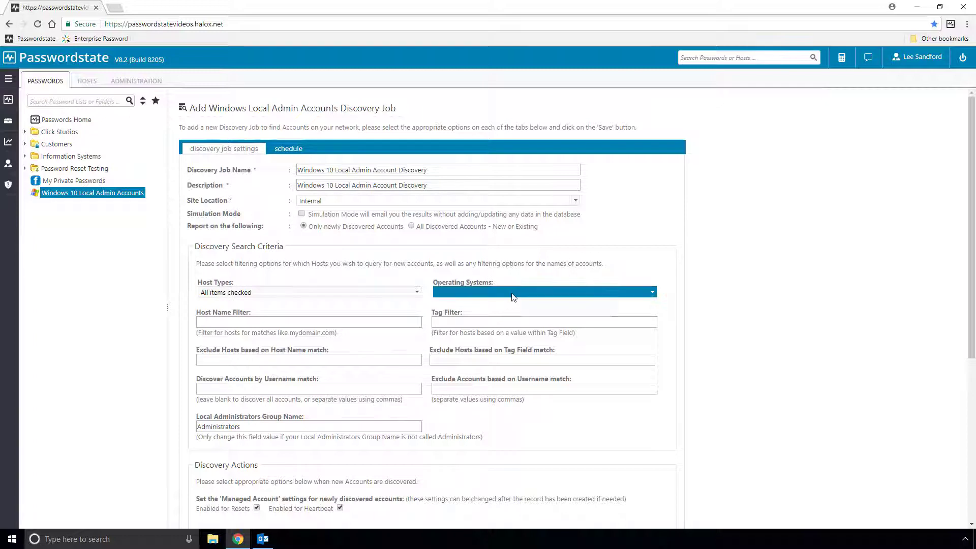
{"action": "left_click", "coordinate": [441, 303]}
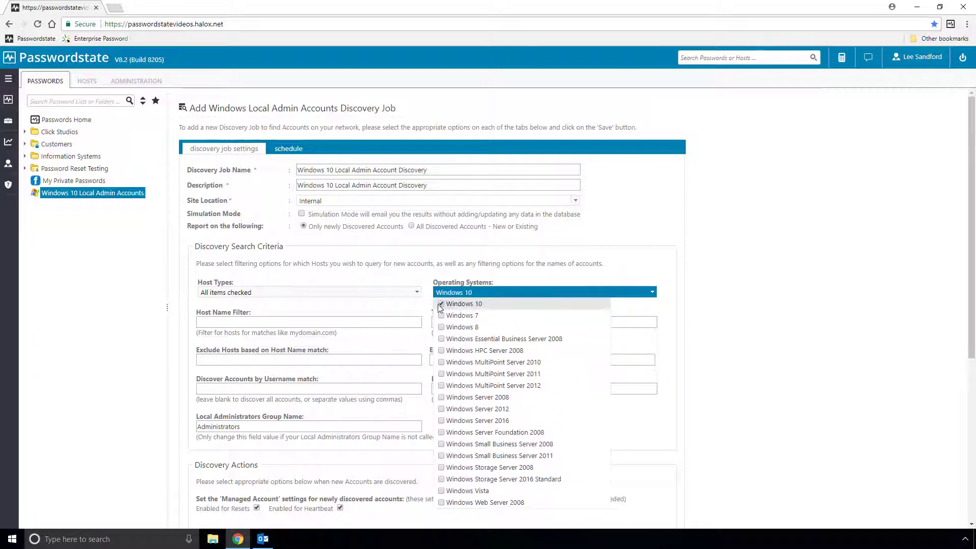
{"action": "left_click", "coordinate": [398, 311]}
{"action": "left_click", "coordinate": [291, 321]}
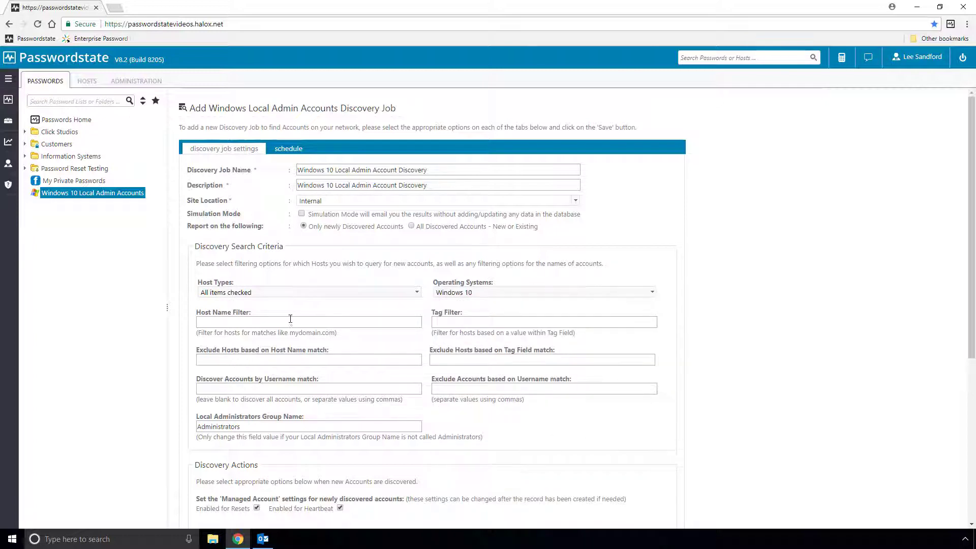
{"action": "type", "text": "win10"}
{"action": "type", "text": "work"}
{"action": "type", "text": "win"}
{"action": "type", "text": "10work"}
{"action": "left_click", "coordinate": [443, 389]}
{"action": "type", "text": "administrator"}
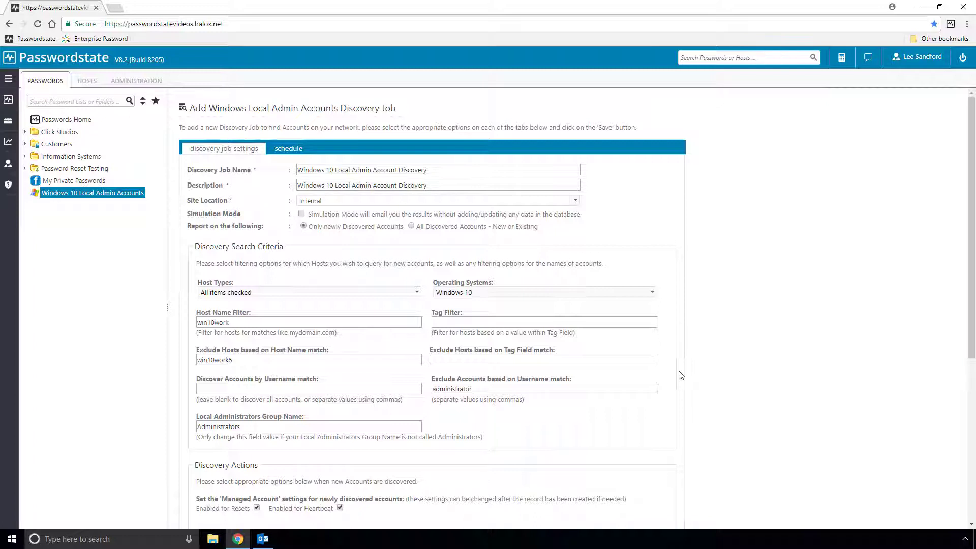
Set destination list \Windows 10 Local Admin Accounts, immediate reset to Yes, and privileged credential A Windows Account.
{"action": "scroll", "coordinate": [595, 430], "scroll_direction": "down", "scroll_amount": 3}
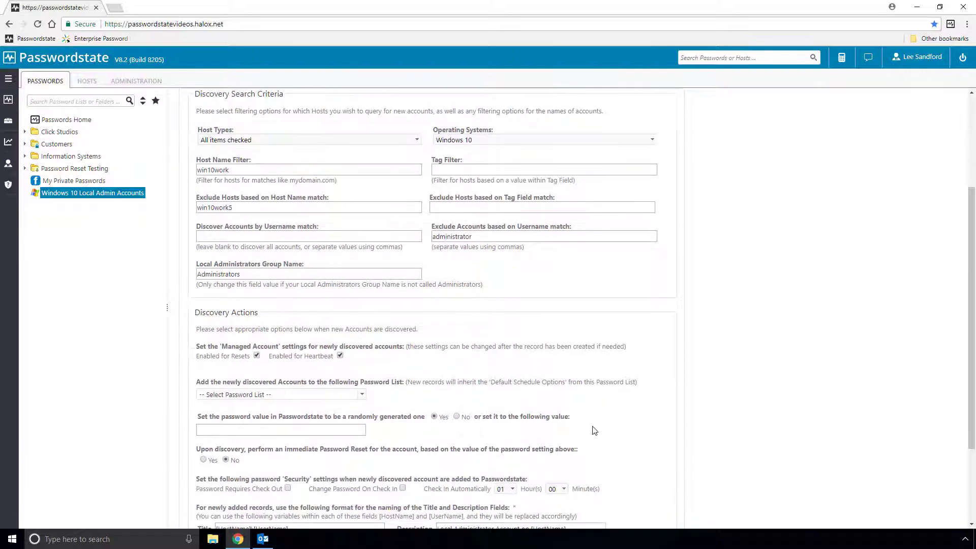
{"action": "scroll", "coordinate": [594, 430], "scroll_direction": "down", "scroll_amount": 1}
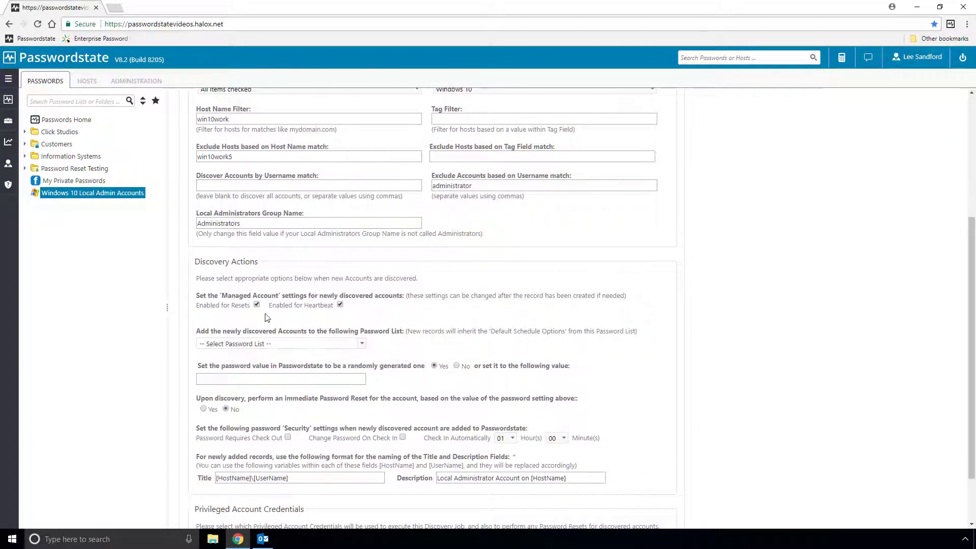
{"action": "left_click", "coordinate": [347, 344]}
{"action": "scroll", "coordinate": [366, 416], "scroll_direction": "down", "scroll_amount": 5}
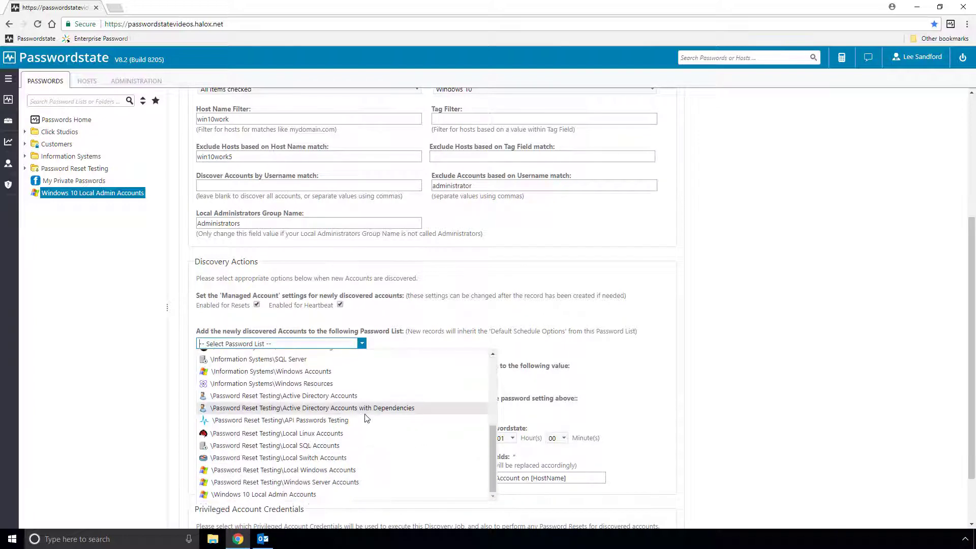
{"action": "left_click", "coordinate": [280, 495]}
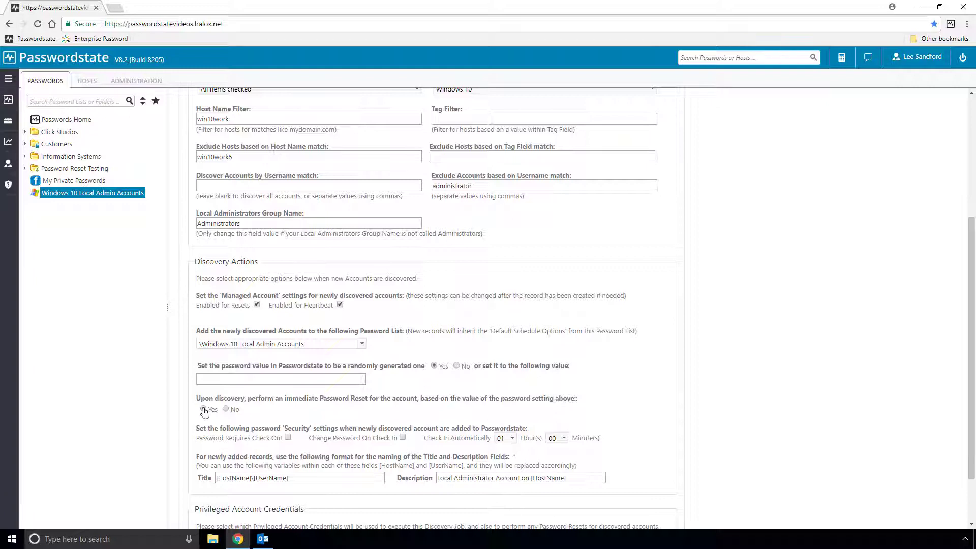
{"action": "left_click", "coordinate": [204, 410]}
{"action": "scroll", "coordinate": [204, 411], "scroll_direction": "down", "scroll_amount": 2}
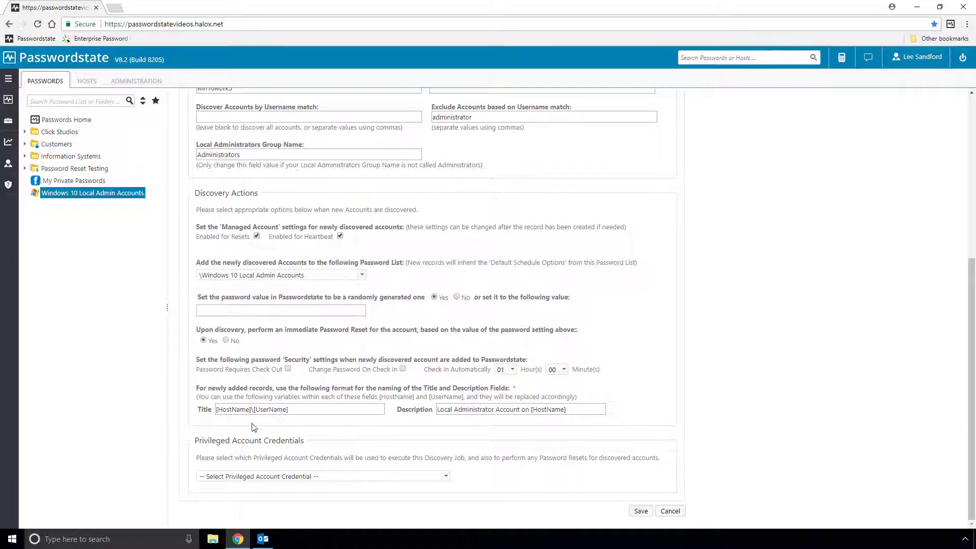
{"action": "left_click", "coordinate": [367, 475]}
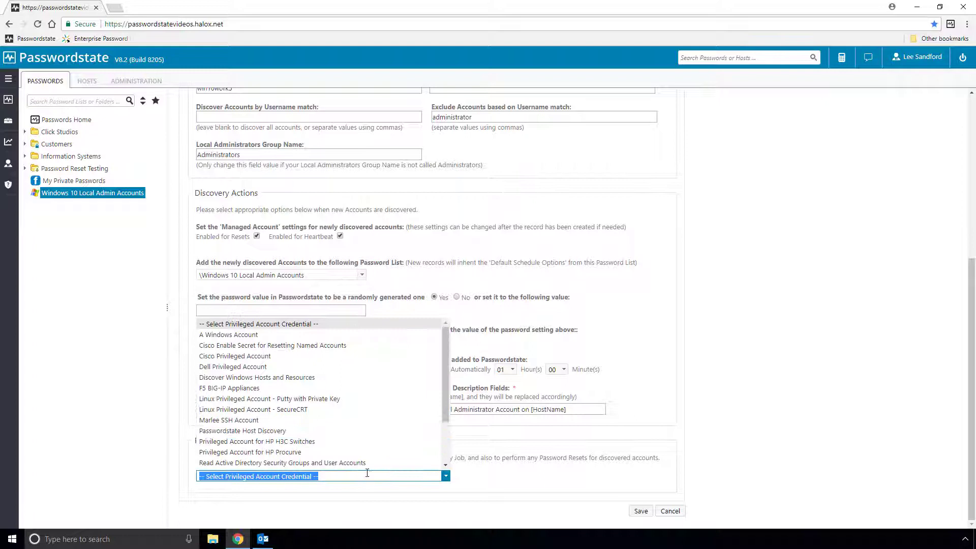
{"action": "left_click", "coordinate": [250, 337]}
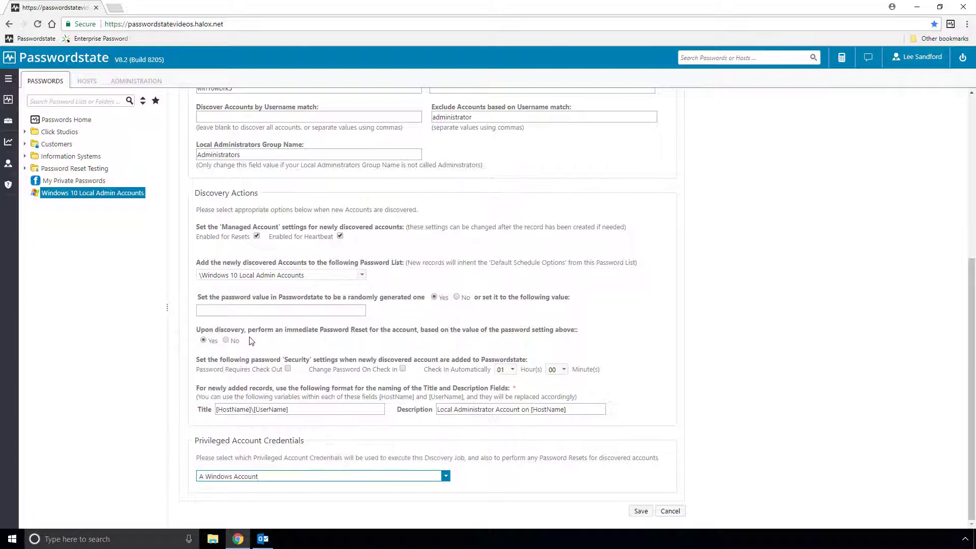
Schedule the discovery job to run daily starting at hour 18.
{"action": "scroll", "coordinate": [277, 344], "scroll_direction": "up", "scroll_amount": 5}
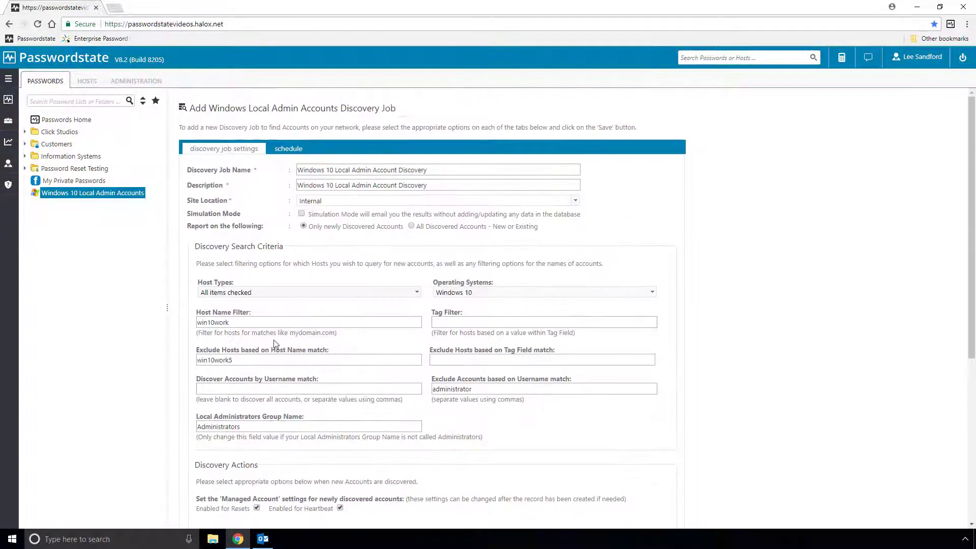
{"action": "left_click", "coordinate": [289, 155]}
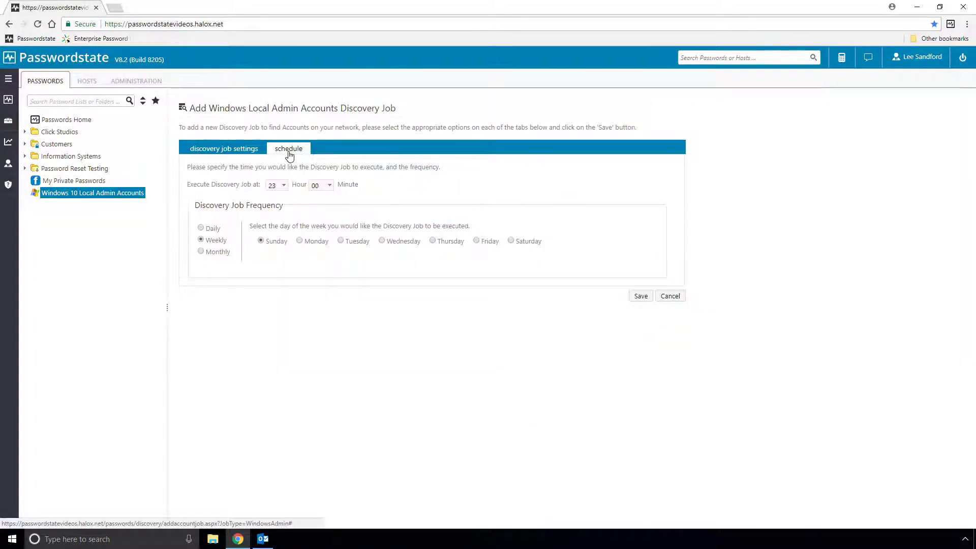
{"action": "left_click", "coordinate": [276, 184]}
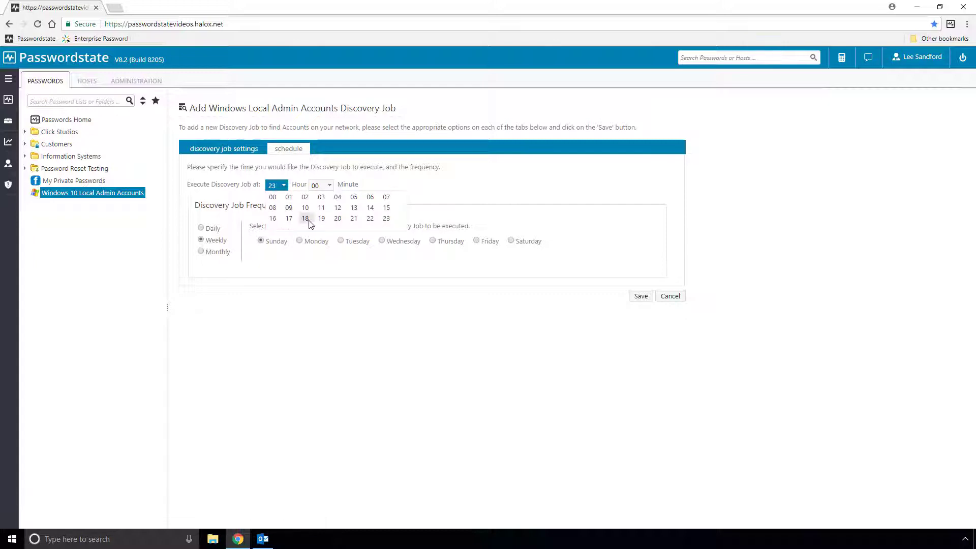
{"action": "left_click", "coordinate": [308, 221]}
{"action": "left_click", "coordinate": [201, 228]}
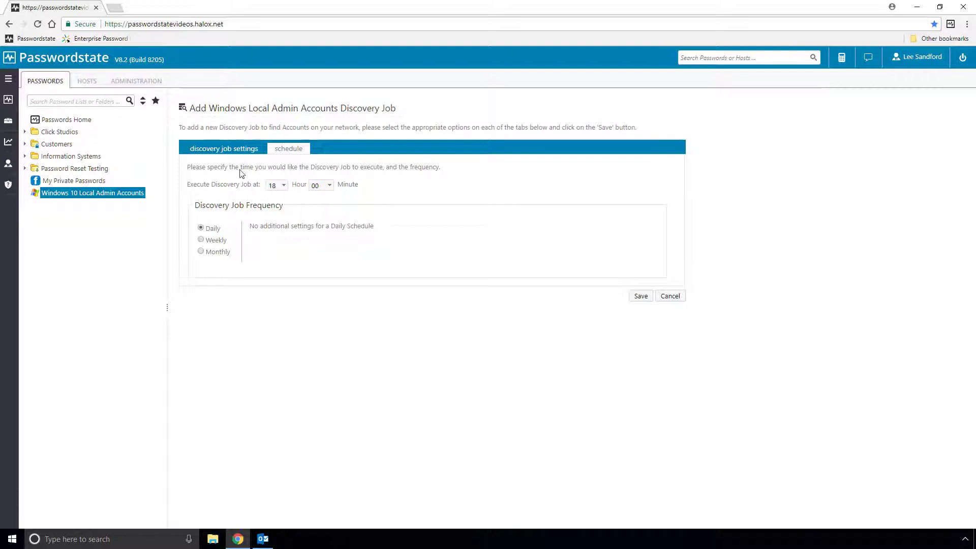
Enable Simulation Mode and save the discovery job.
{"action": "left_click", "coordinate": [231, 153]}
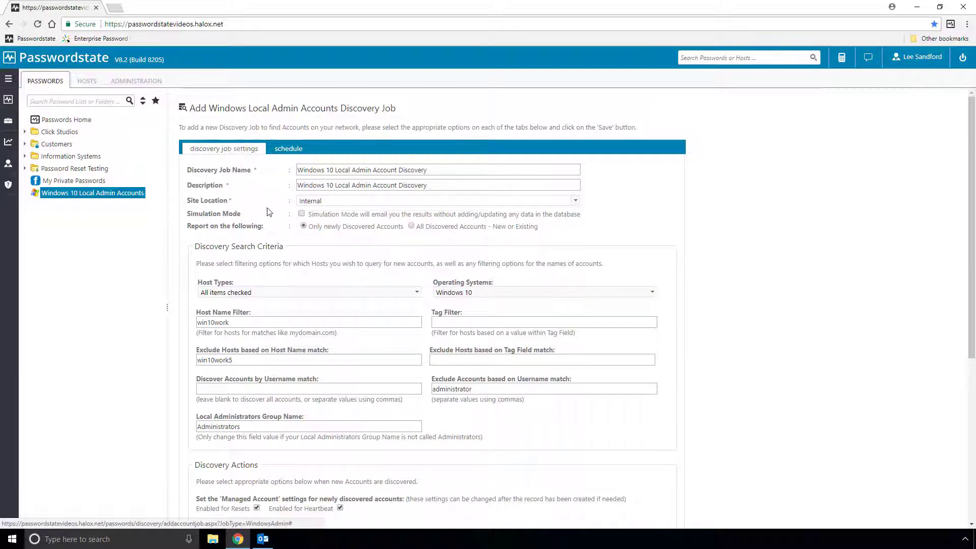
{"action": "left_click", "coordinate": [302, 214]}
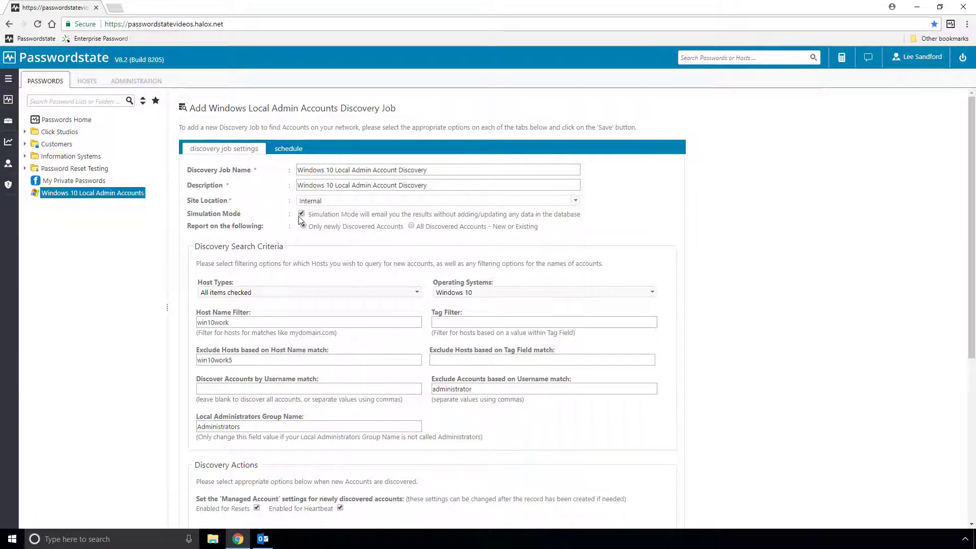
{"action": "scroll", "coordinate": [315, 244], "scroll_direction": "down", "scroll_amount": 5}
{"action": "left_click", "coordinate": [639, 511]}
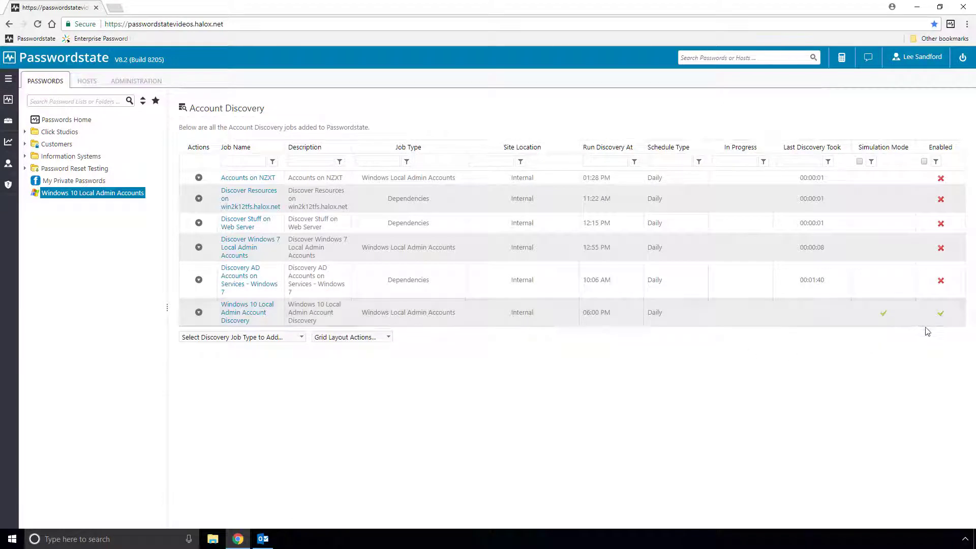
Run the Windows 10 Local Admin Account Discovery job now and confirm it.
{"action": "left_click", "coordinate": [199, 312]}
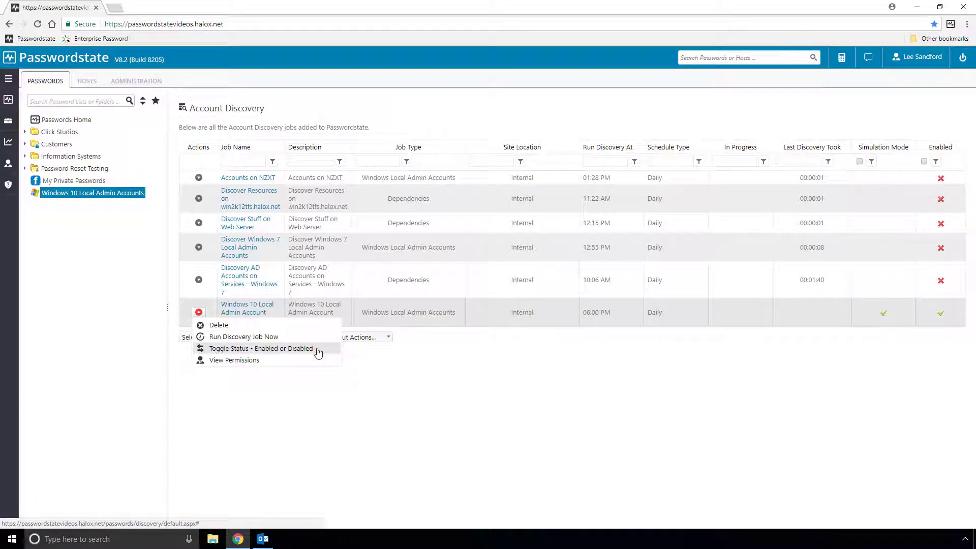
{"action": "left_click", "coordinate": [267, 338]}
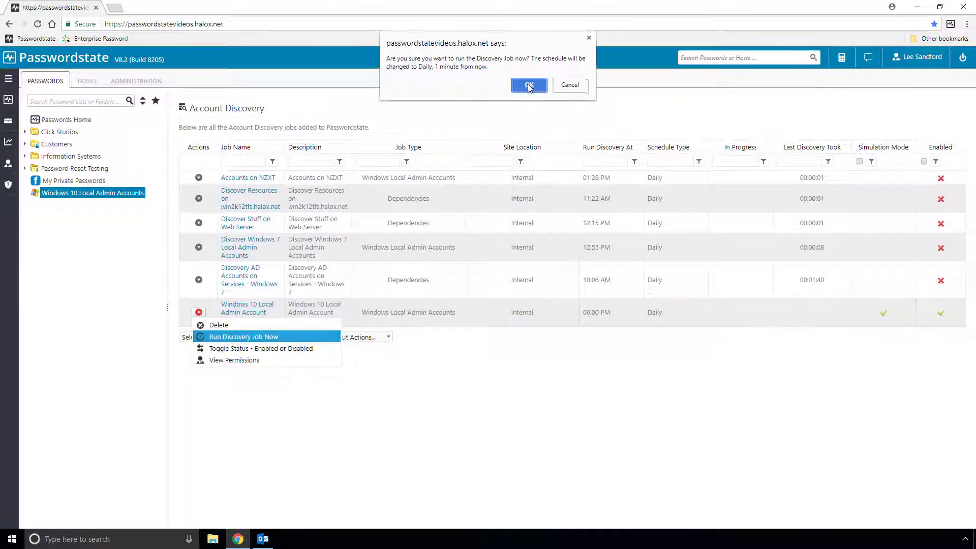
{"action": "left_click", "coordinate": [529, 87]}
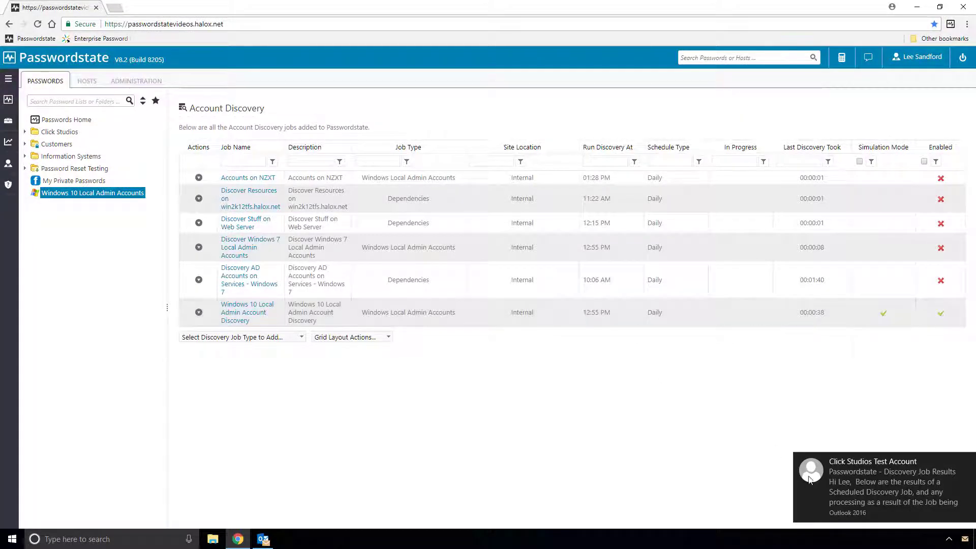
Read the Discovery Job Results email in Outlook, highlighting the Simulation Mode notice and reviewing the results table.
{"action": "left_click", "coordinate": [263, 539]}
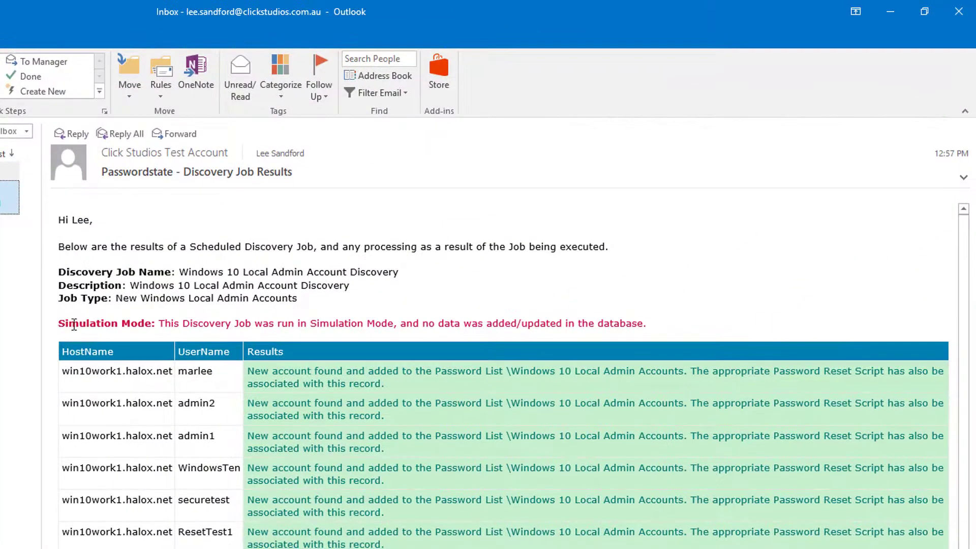
{"action": "left_click_drag", "start_coordinate": [74, 325], "coordinate": [151, 324]}
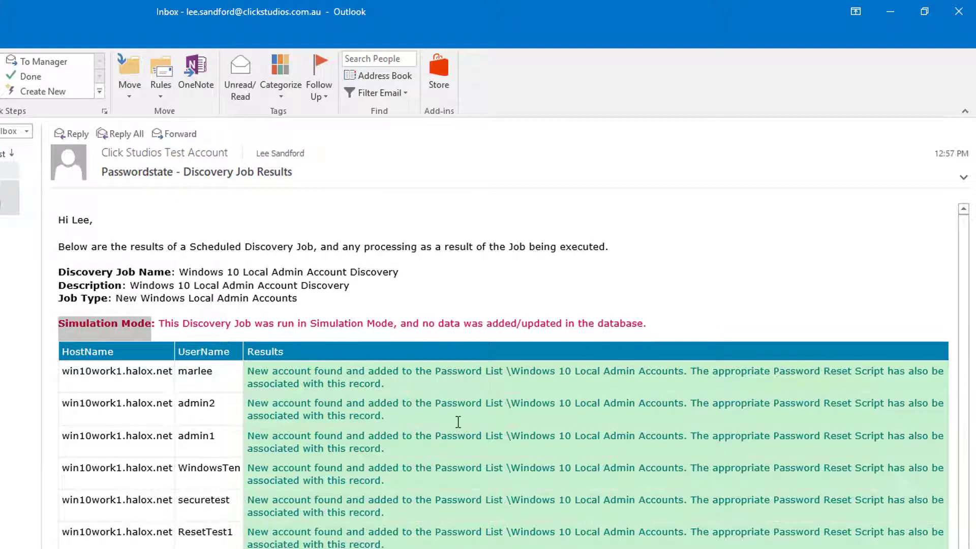
{"action": "scroll", "coordinate": [457, 421], "scroll_direction": "down", "scroll_amount": 3}
{"action": "scroll", "coordinate": [457, 421], "scroll_direction": "down", "scroll_amount": 4}
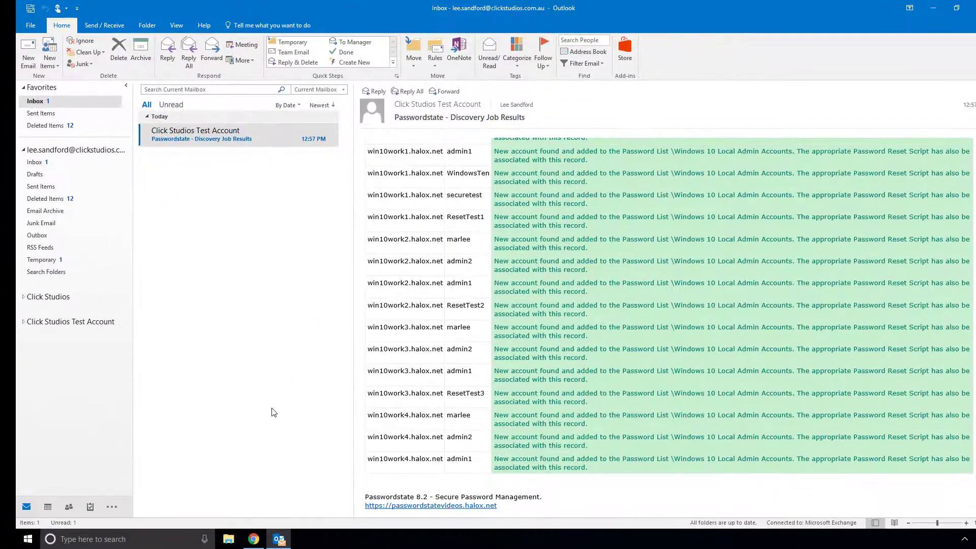
Back in Passwordstate, reopen the Windows 10 discovery job and save its settings.
{"action": "mouse_move", "coordinate": [255, 545]}
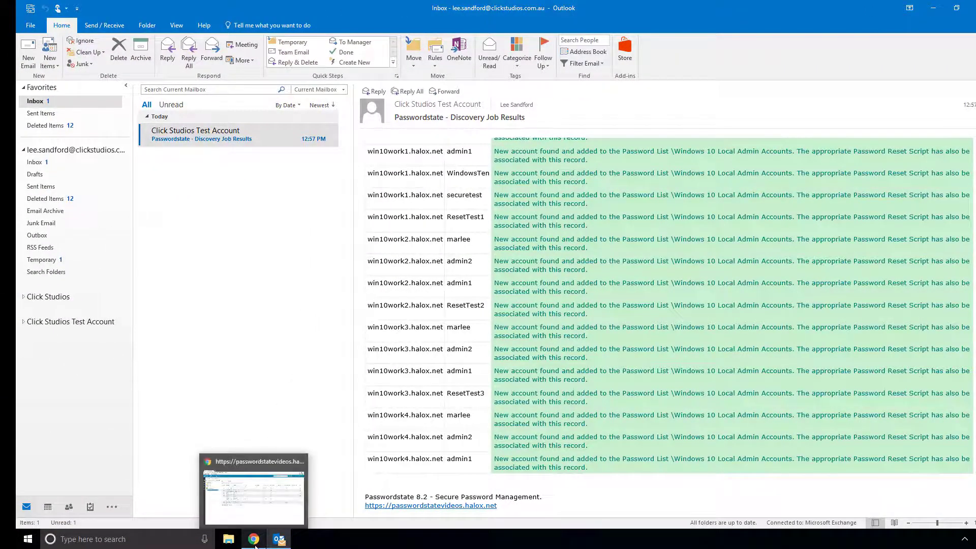
{"action": "left_click", "coordinate": [265, 503]}
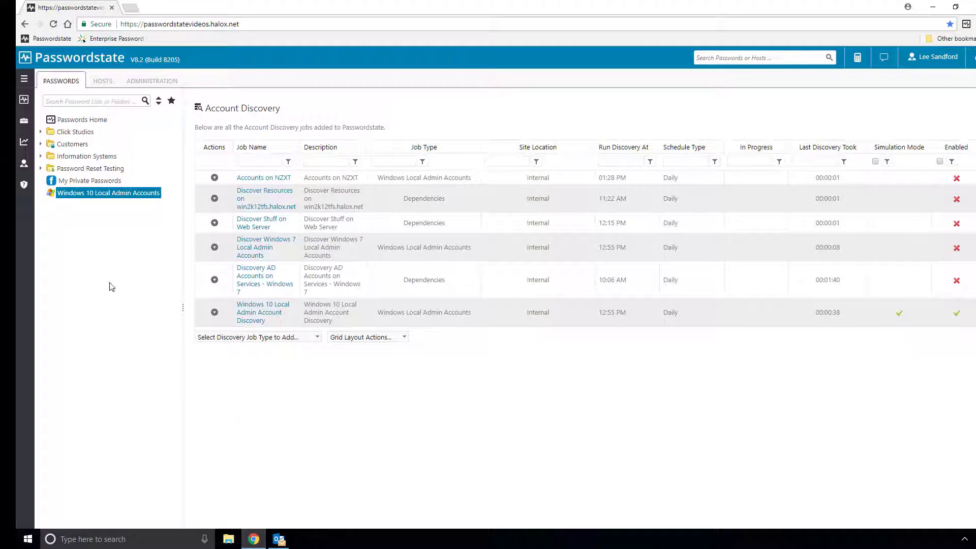
{"action": "left_click", "coordinate": [253, 314]}
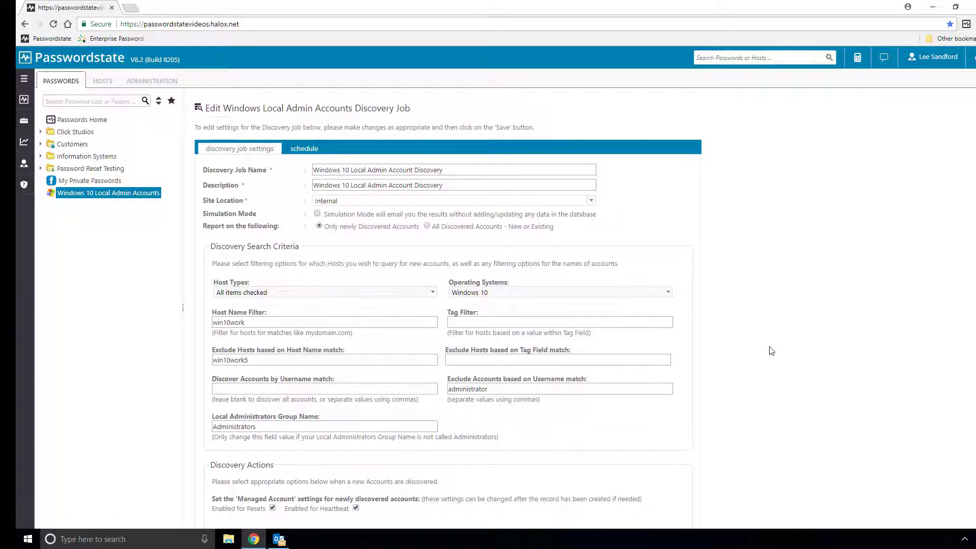
{"action": "scroll", "coordinate": [751, 343], "scroll_direction": "down", "scroll_amount": 3}
{"action": "scroll", "coordinate": [751, 343], "scroll_direction": "down", "scroll_amount": 3}
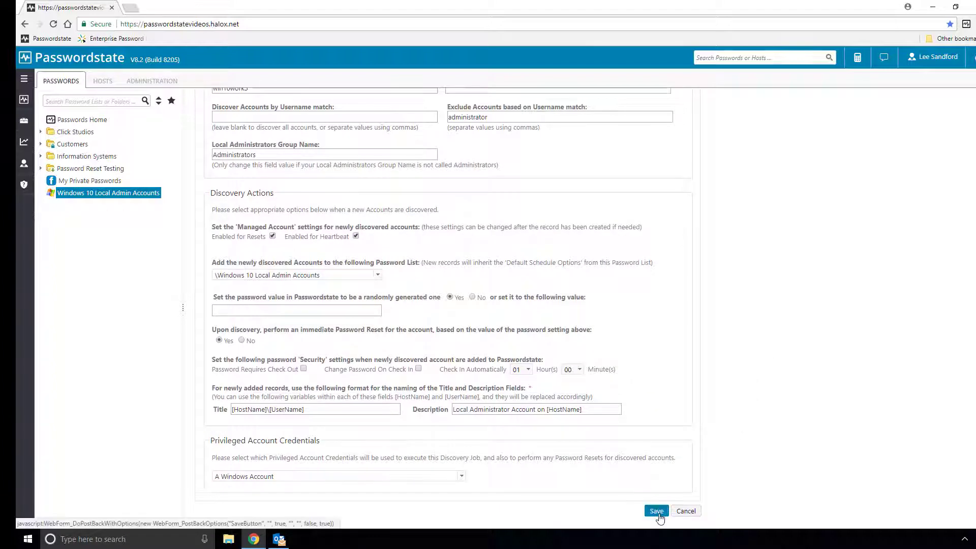
{"action": "left_click", "coordinate": [658, 513]}
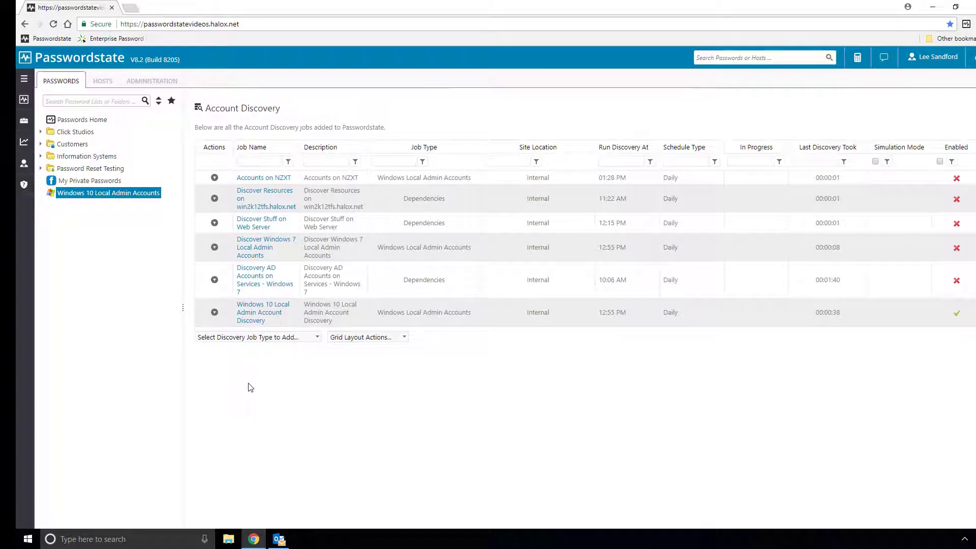
From the Account Discovery page, run the Windows 10 discovery job immediately.
{"action": "left_click", "coordinate": [99, 195]}
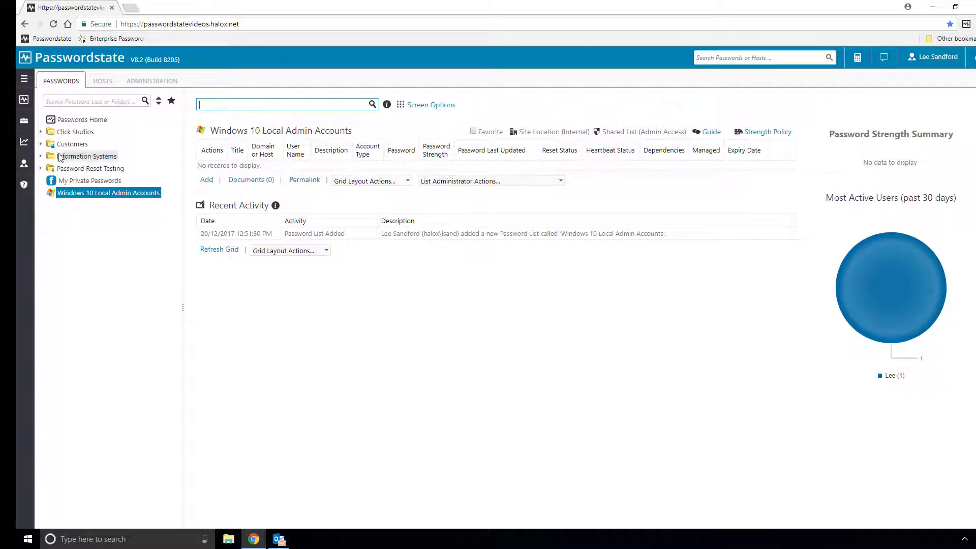
{"action": "mouse_move", "coordinate": [24, 120]}
{"action": "left_click", "coordinate": [55, 143]}
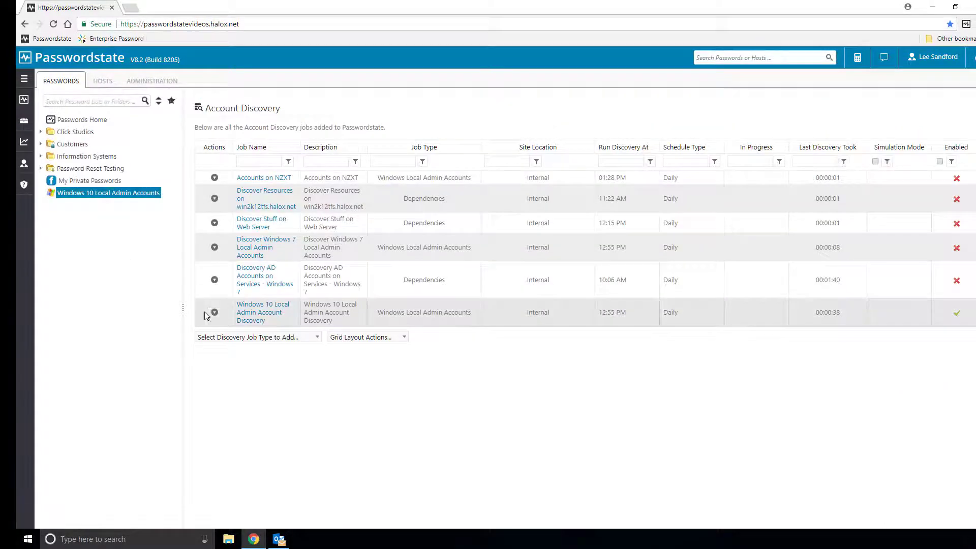
{"action": "mouse_move", "coordinate": [215, 315]}
{"action": "left_click", "coordinate": [259, 336]}
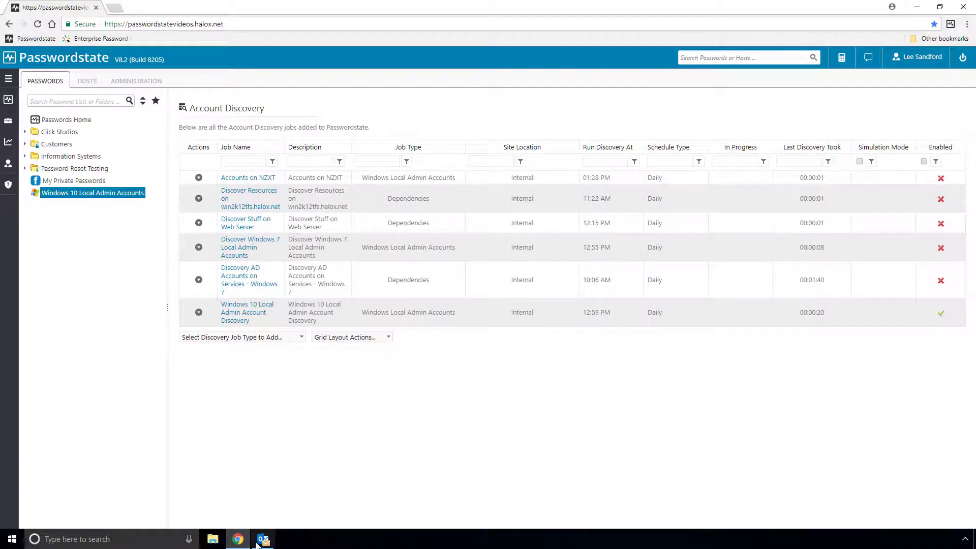
Open the 1:01 PM Discovery Job Results email showing win10work1–4 accounts added to the list.
{"action": "left_click", "coordinate": [262, 539]}
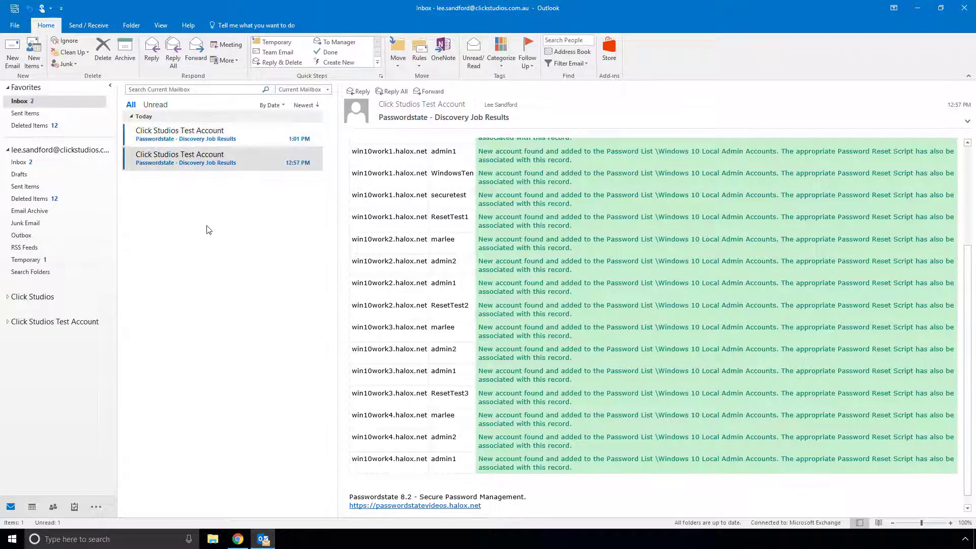
{"action": "left_click", "coordinate": [213, 138]}
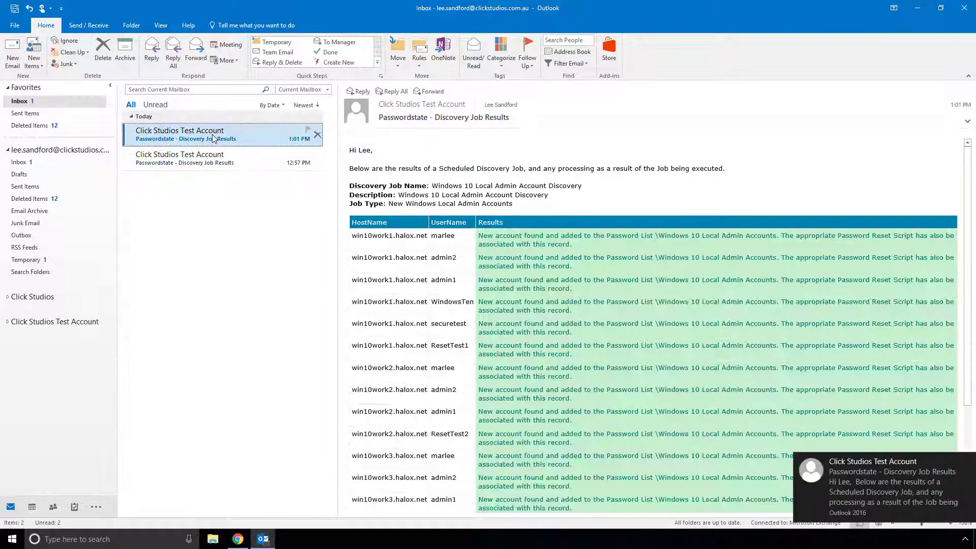
{"action": "scroll", "coordinate": [622, 264], "scroll_direction": "down", "scroll_amount": 5}
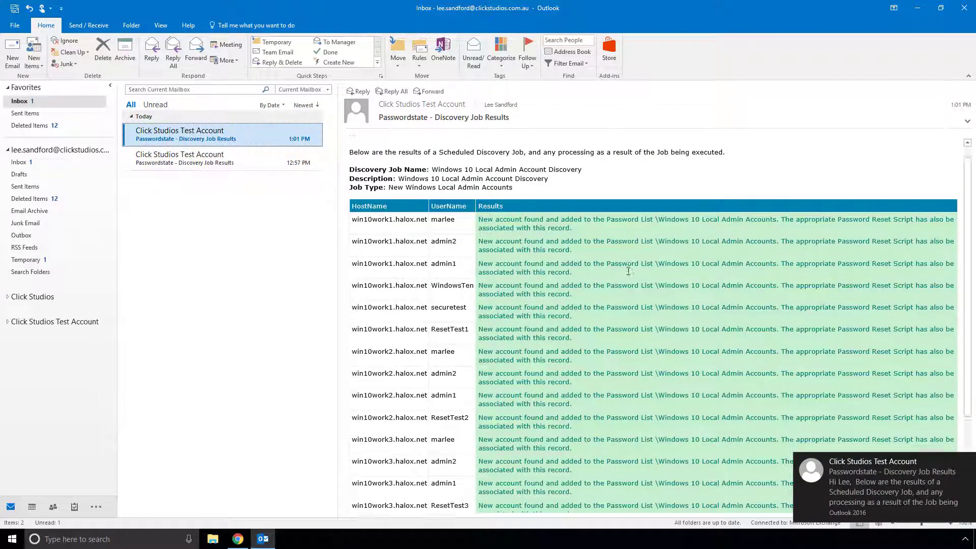
{"action": "scroll", "coordinate": [628, 273], "scroll_direction": "up", "scroll_amount": 5}
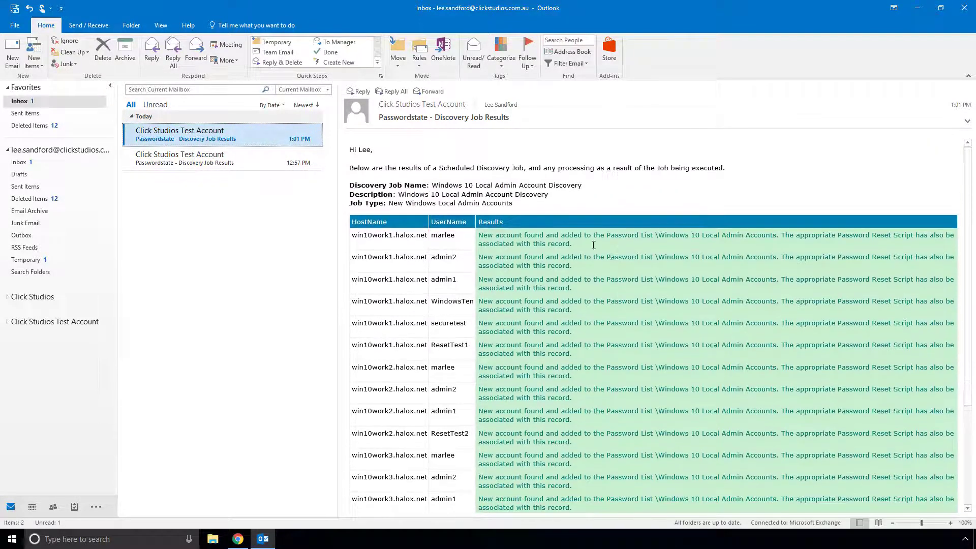
Reset the Windows 10 Local Admin Accounts grid layout to show 10 records per page.
{"action": "left_click", "coordinate": [237, 538]}
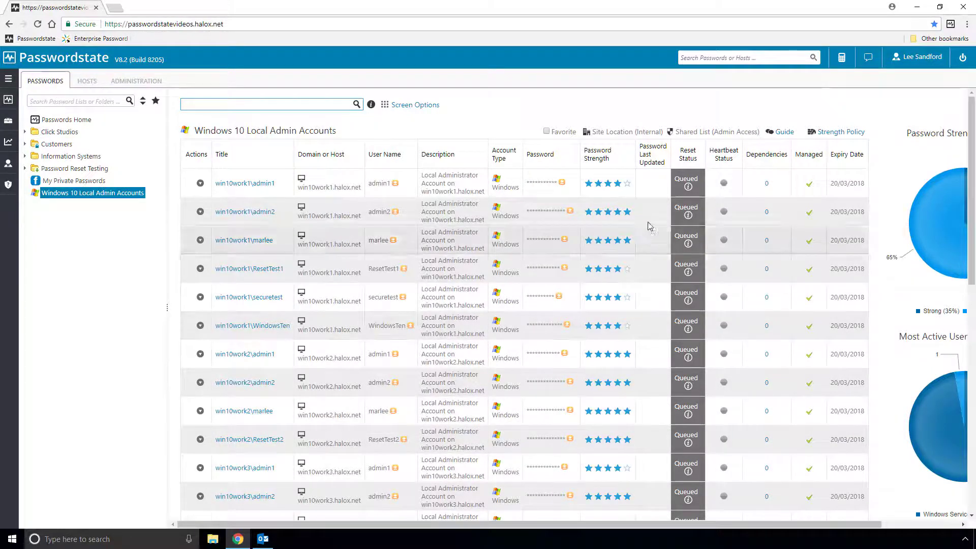
{"action": "mouse_move", "coordinate": [689, 189]}
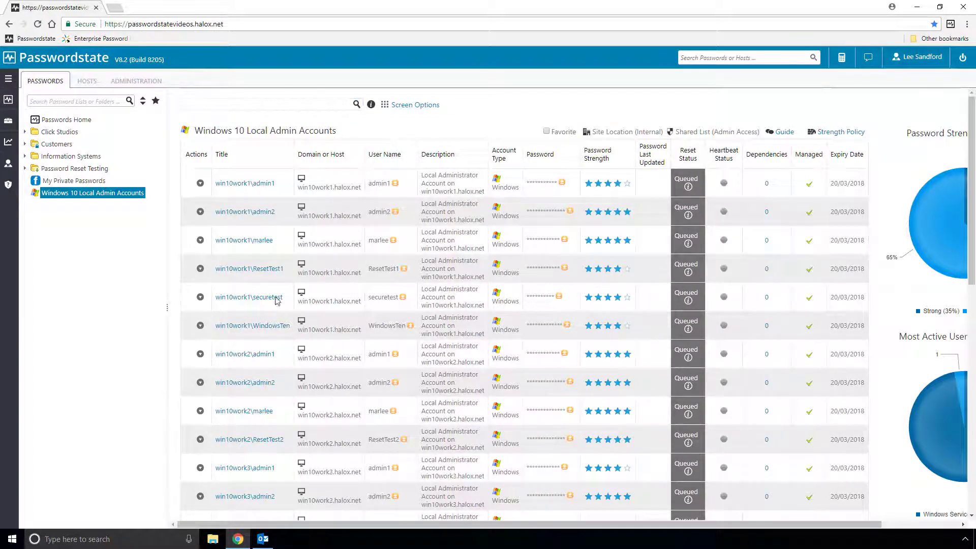
{"action": "scroll", "coordinate": [366, 292], "scroll_direction": "down", "scroll_amount": 6}
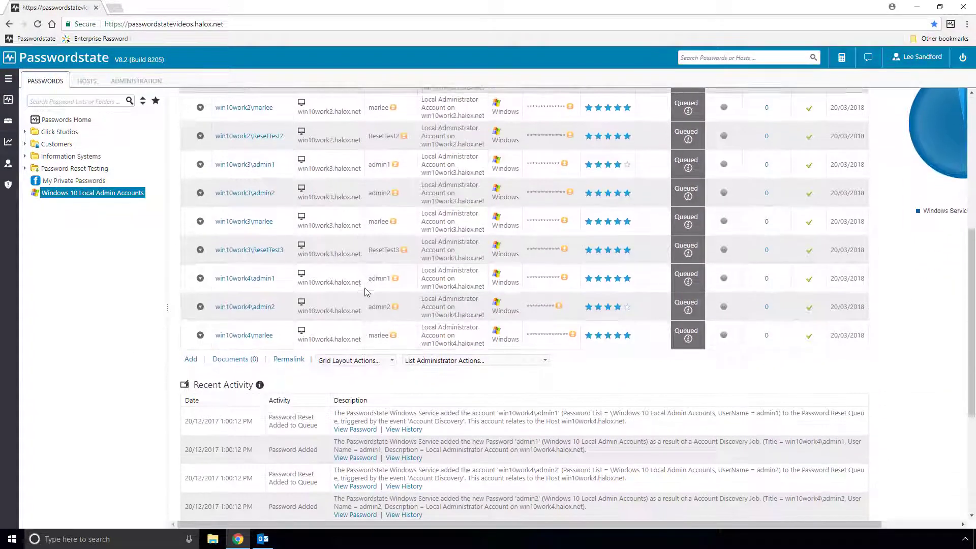
{"action": "left_click", "coordinate": [356, 360]}
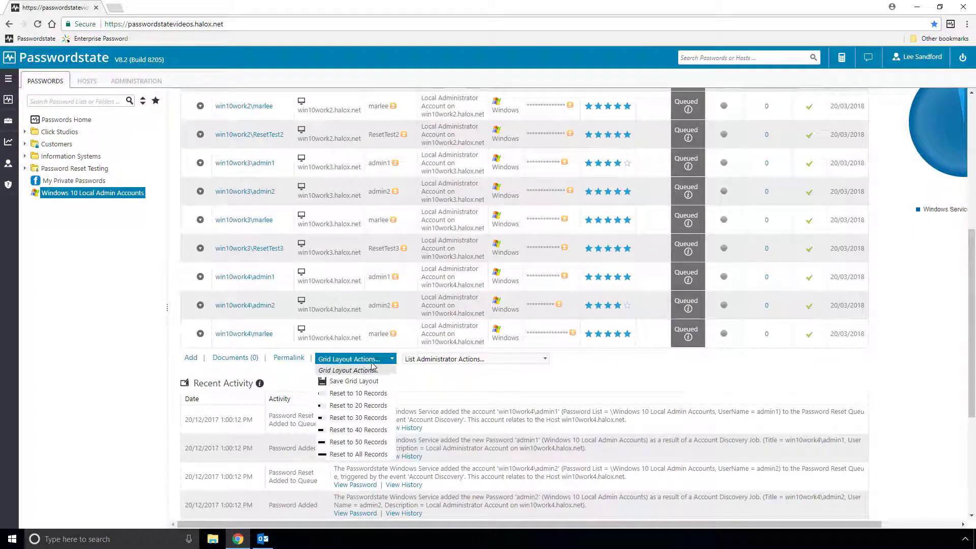
{"action": "left_click", "coordinate": [356, 393]}
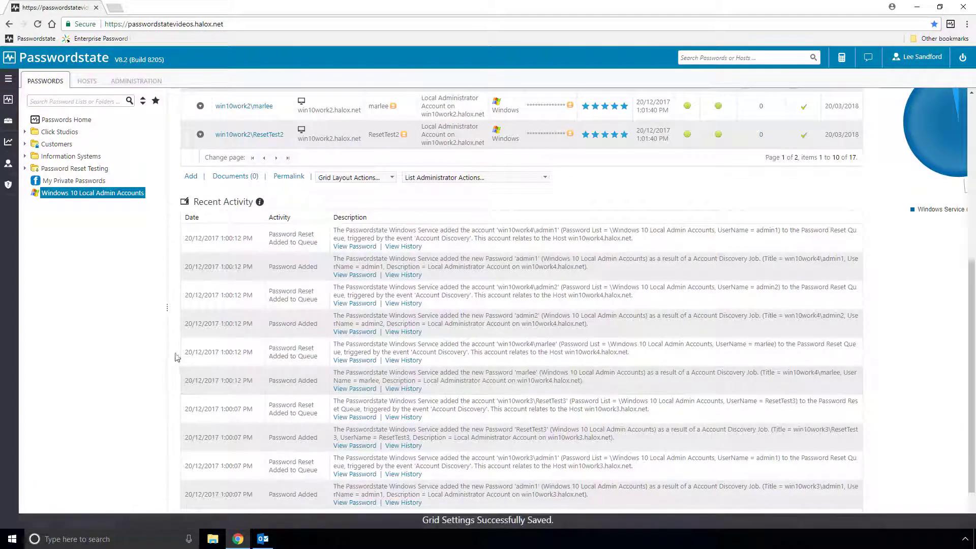
{"action": "scroll", "coordinate": [167, 355], "scroll_direction": "up", "scroll_amount": 1}
{"action": "scroll", "coordinate": [534, 283], "scroll_direction": "up", "scroll_amount": 3}
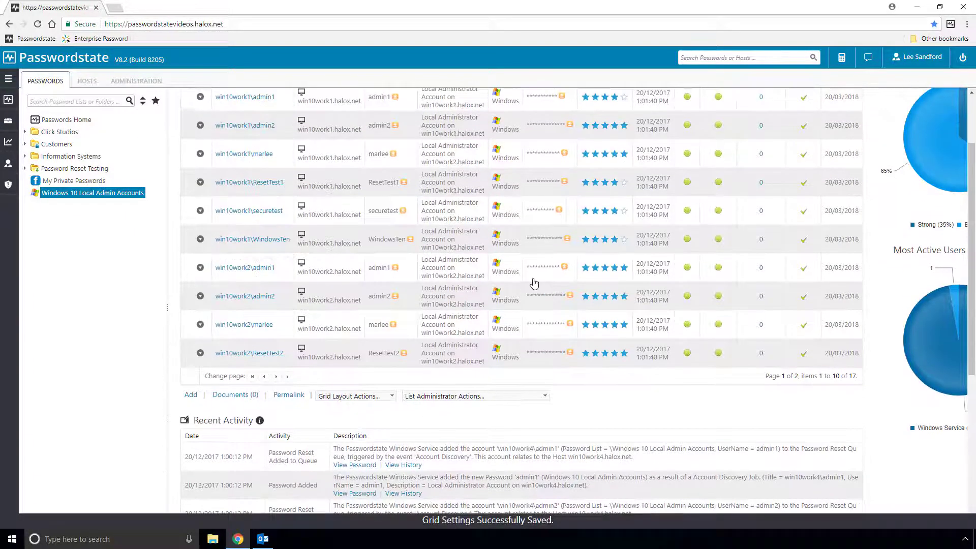
{"action": "scroll", "coordinate": [533, 283], "scroll_direction": "up", "scroll_amount": 2}
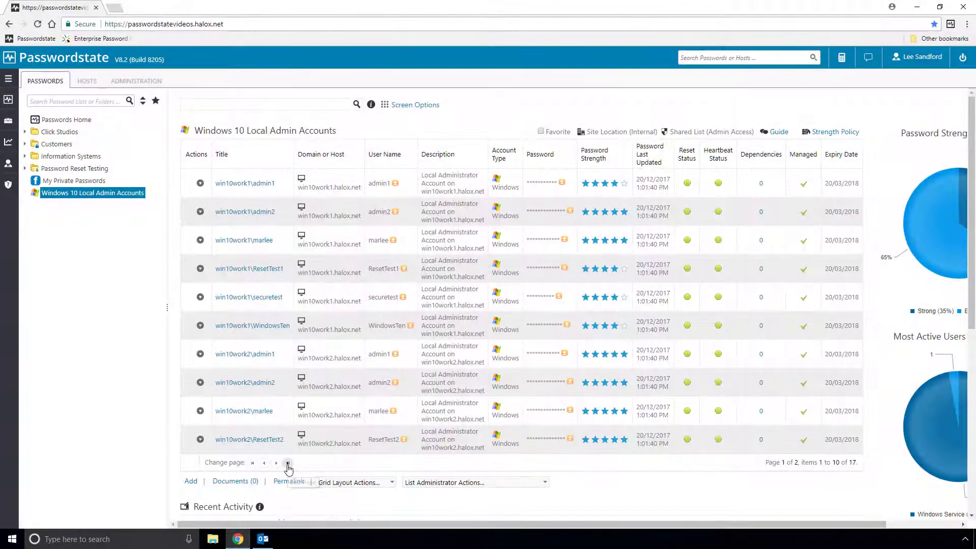
On the last page, reveal the passwords of admin1, admin2, marlee and ResetTest3 on win10work3.
{"action": "left_click", "coordinate": [288, 463]}
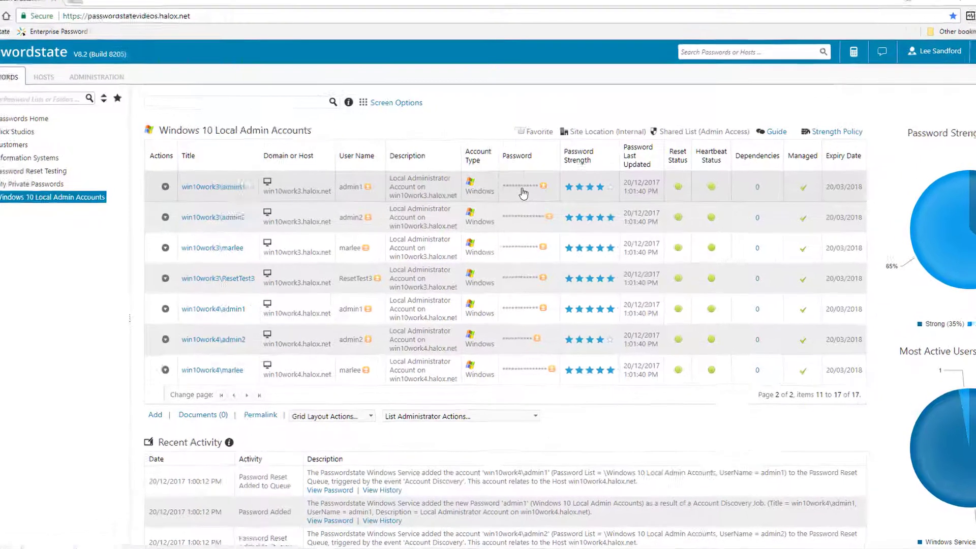
{"action": "left_click", "coordinate": [523, 190]}
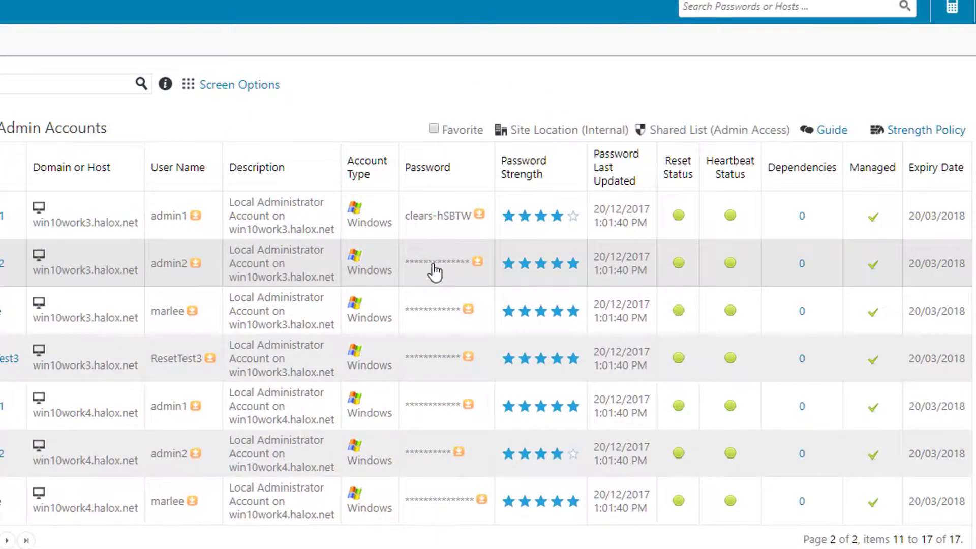
{"action": "left_click", "coordinate": [522, 223]}
{"action": "left_click", "coordinate": [433, 312]}
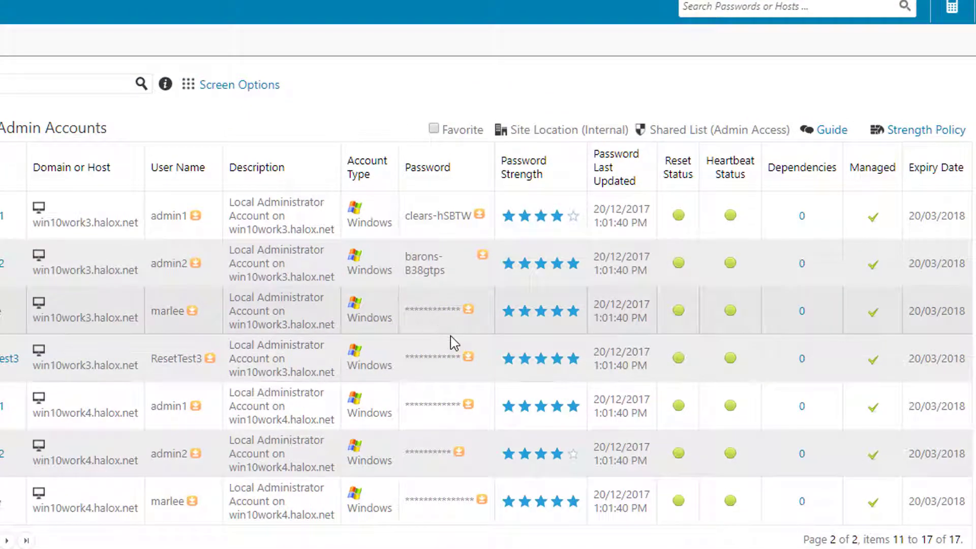
{"action": "left_click", "coordinate": [435, 357]}
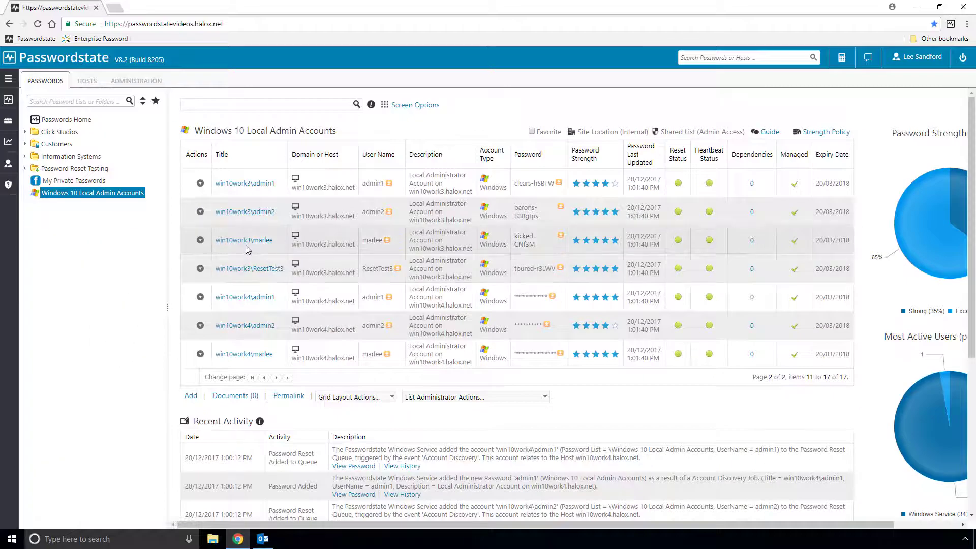
Clear the administrator entry from the Windows 10 job's Exclude Accounts, save, and run the job now.
{"action": "mouse_move", "coordinate": [2, 127]}
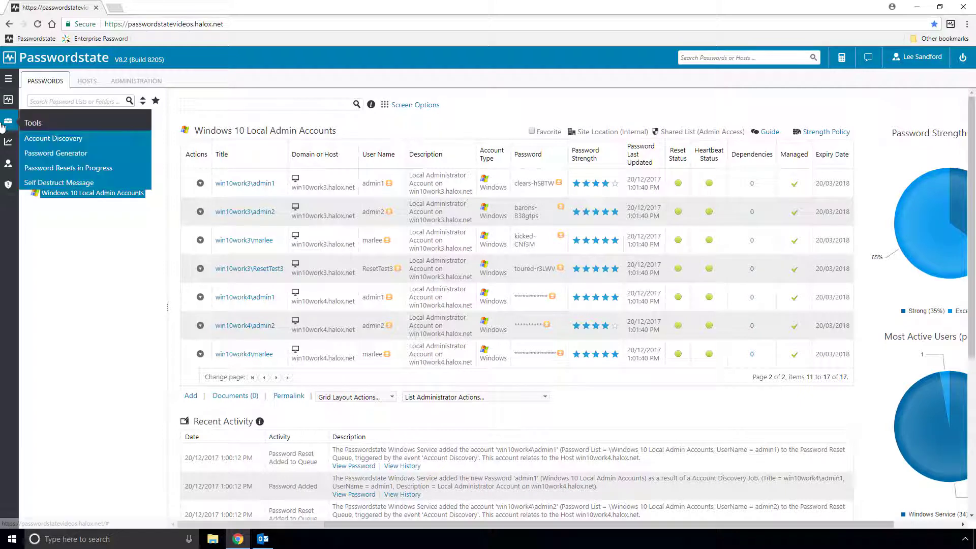
{"action": "left_click", "coordinate": [51, 138]}
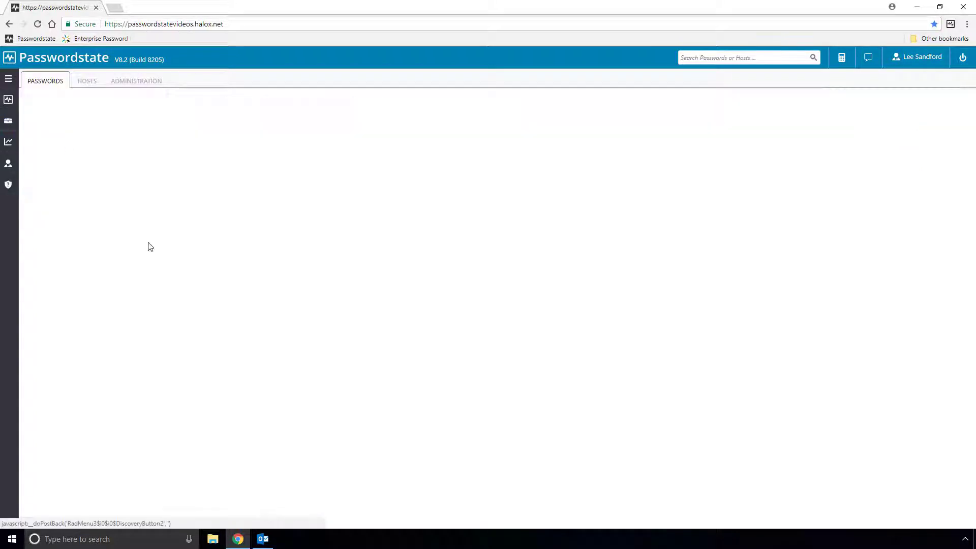
{"action": "left_click", "coordinate": [239, 311]}
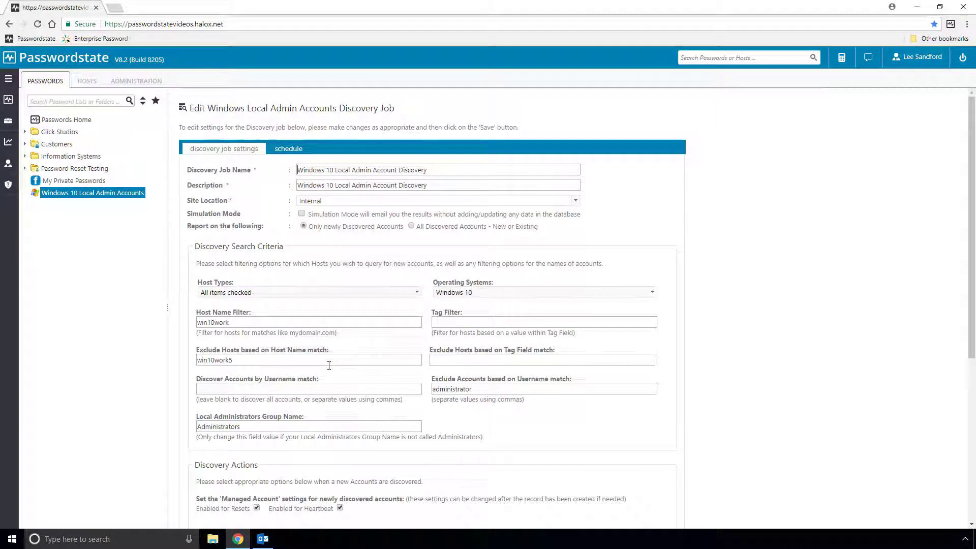
{"action": "double_click", "coordinate": [467, 388]}
{"action": "key", "text": "BackSpace"}
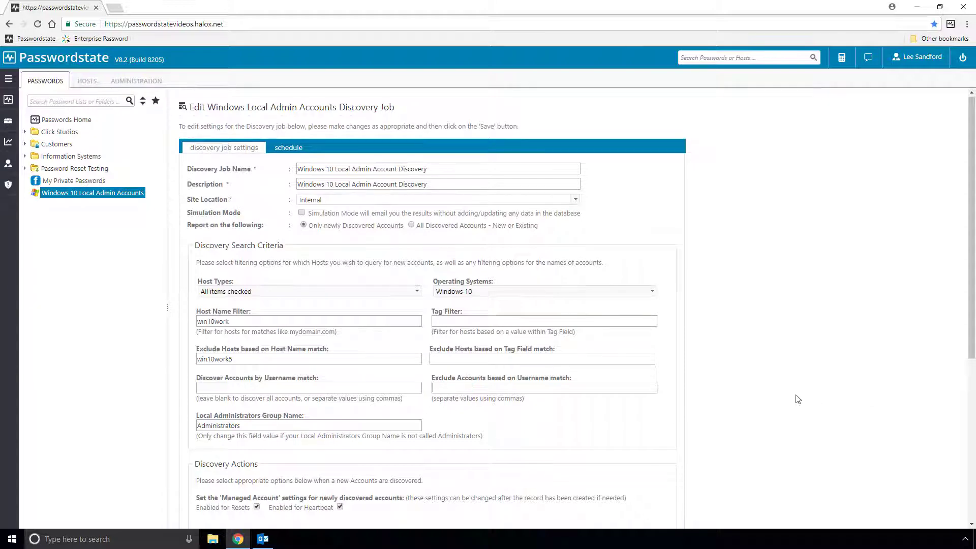
{"action": "scroll", "coordinate": [797, 398], "scroll_direction": "down", "scroll_amount": 5}
{"action": "left_click", "coordinate": [641, 510]}
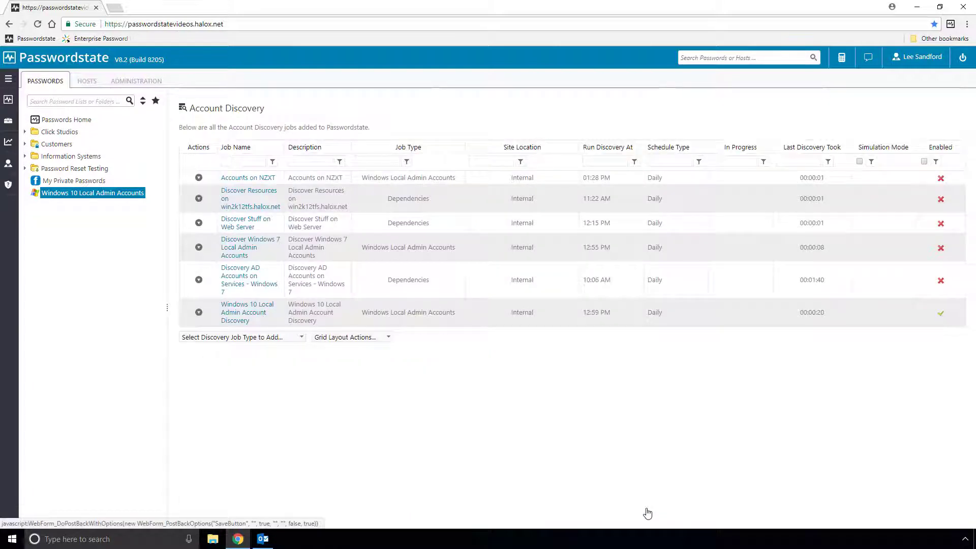
{"action": "left_click", "coordinate": [199, 312]}
{"action": "left_click", "coordinate": [239, 337]}
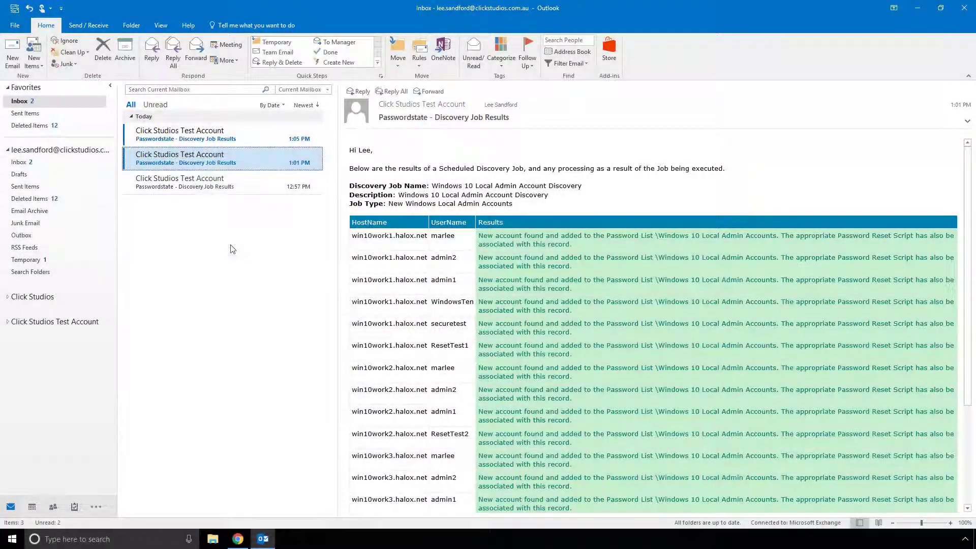
Read the 1:05 PM results email listing four new Administrator accounts, then the 1:08 PM no-new-accounts email.
{"action": "left_click", "coordinate": [217, 138]}
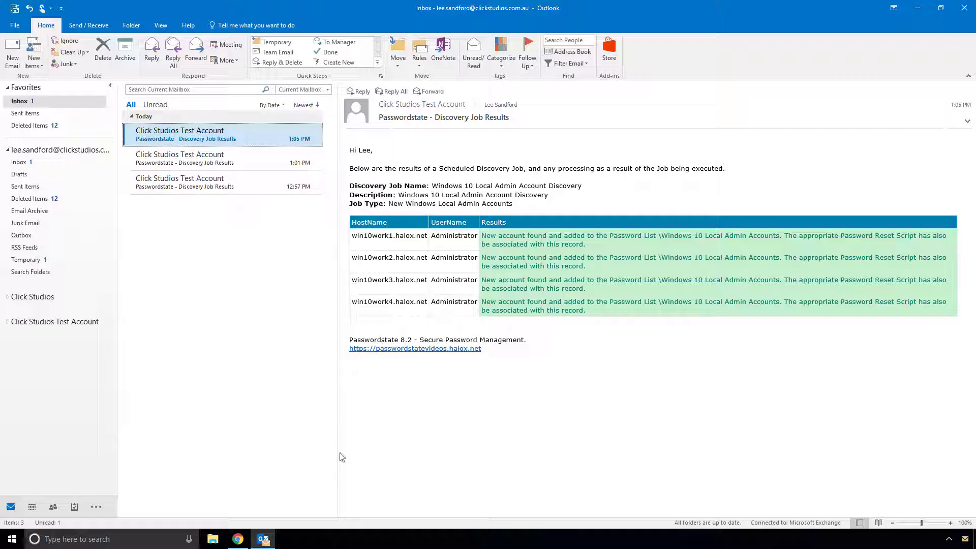
{"action": "left_click", "coordinate": [238, 538]}
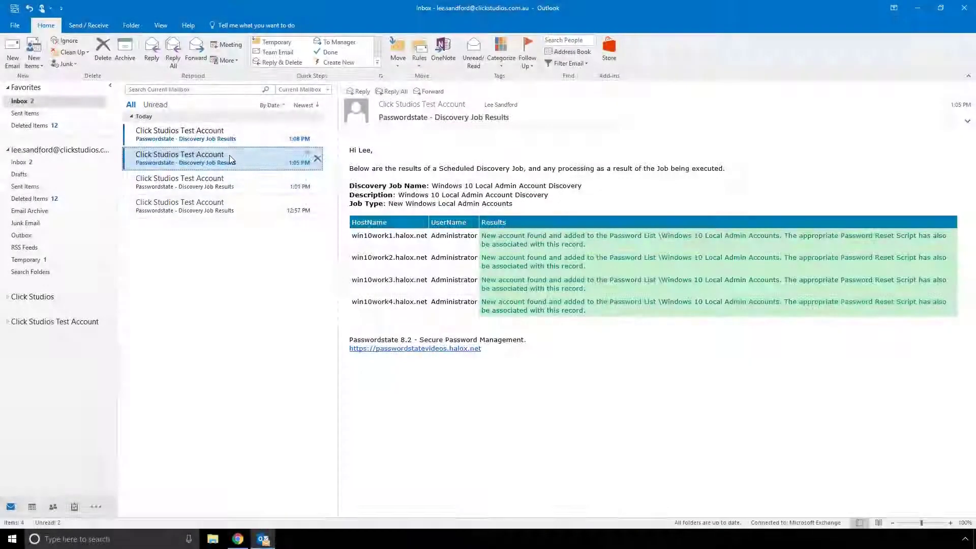
{"action": "left_click", "coordinate": [224, 134]}
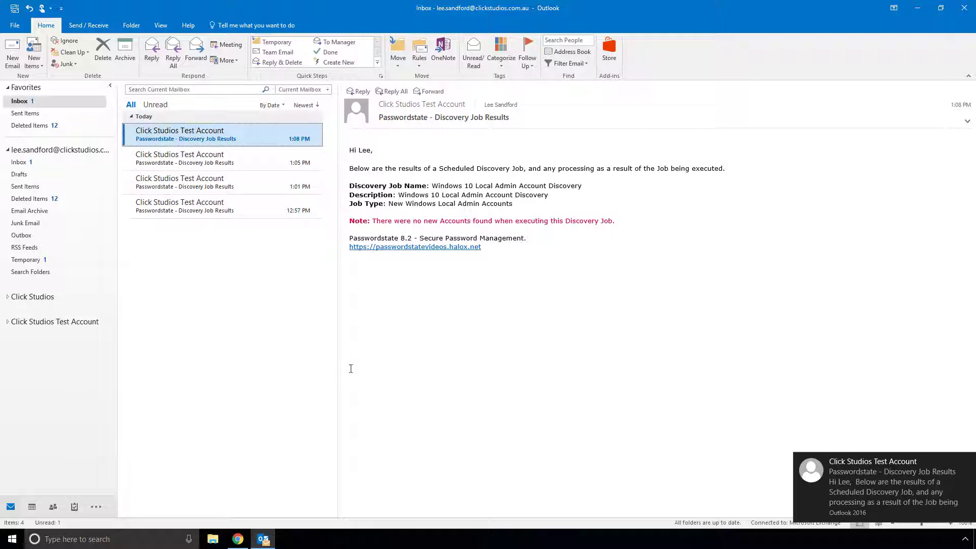
Return to Passwordstate in Chrome to view the Windows 10 Local Admin Accounts list.
{"action": "left_click", "coordinate": [238, 539]}
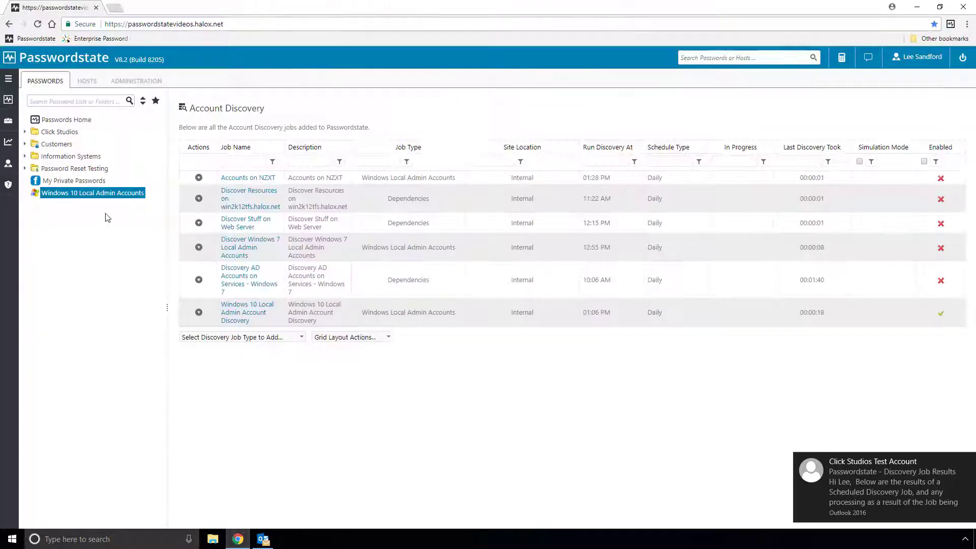